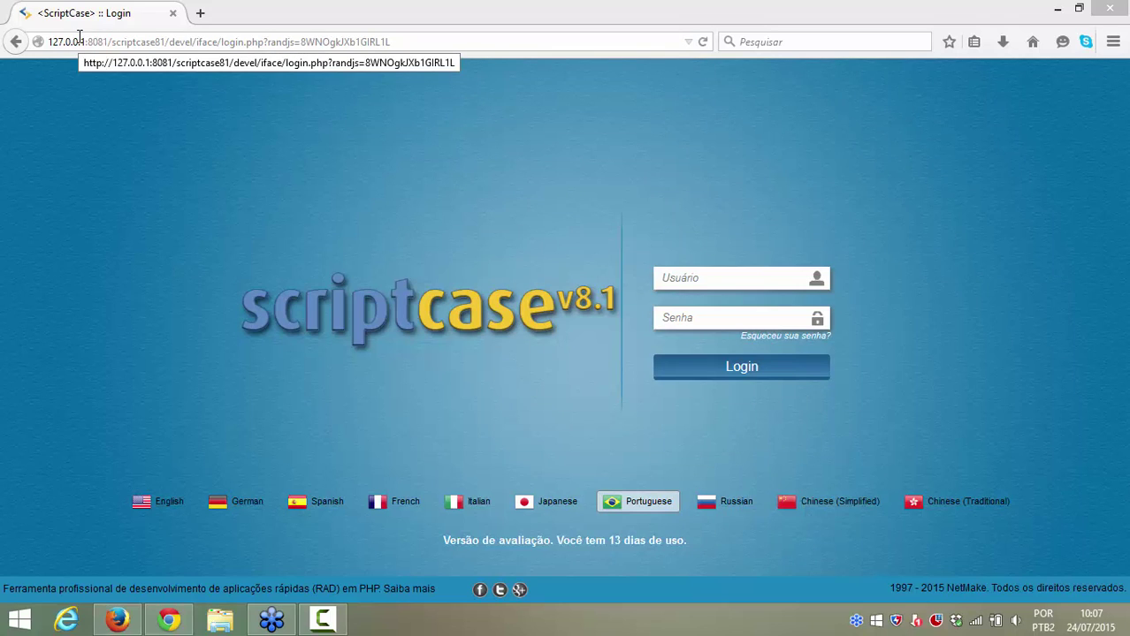
Step: Set the ScriptCase login aside and switch to the 'Scriptcase - Novas funcionalidades Versão 8.1' YouTube video
{"action": "left_click", "coordinate": [822, 366]}
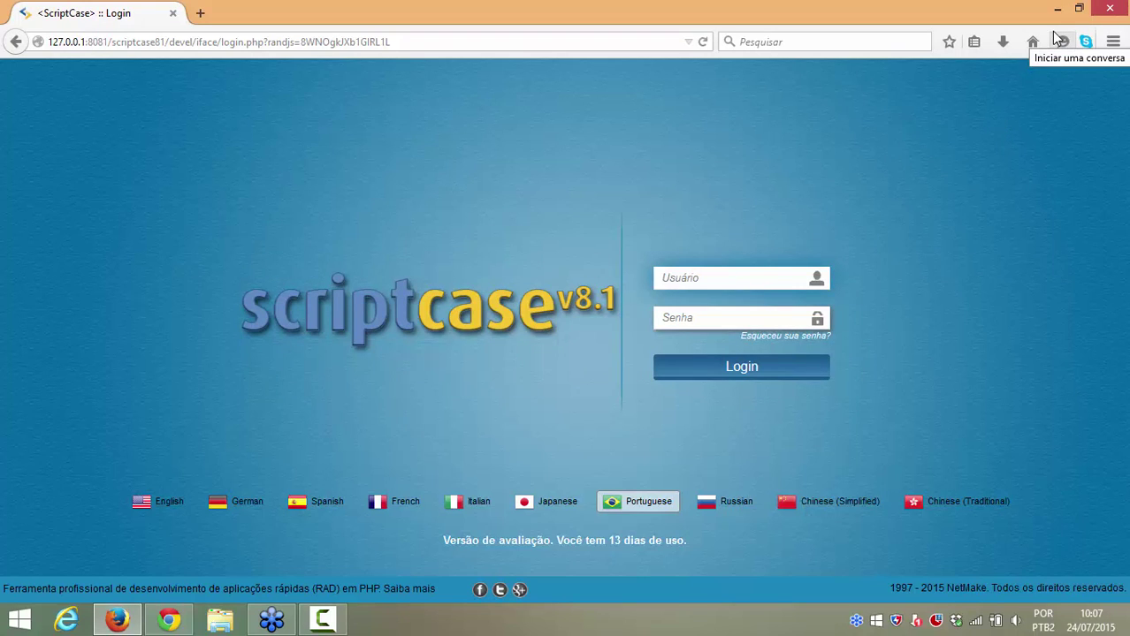
{"action": "left_click", "coordinate": [1057, 9]}
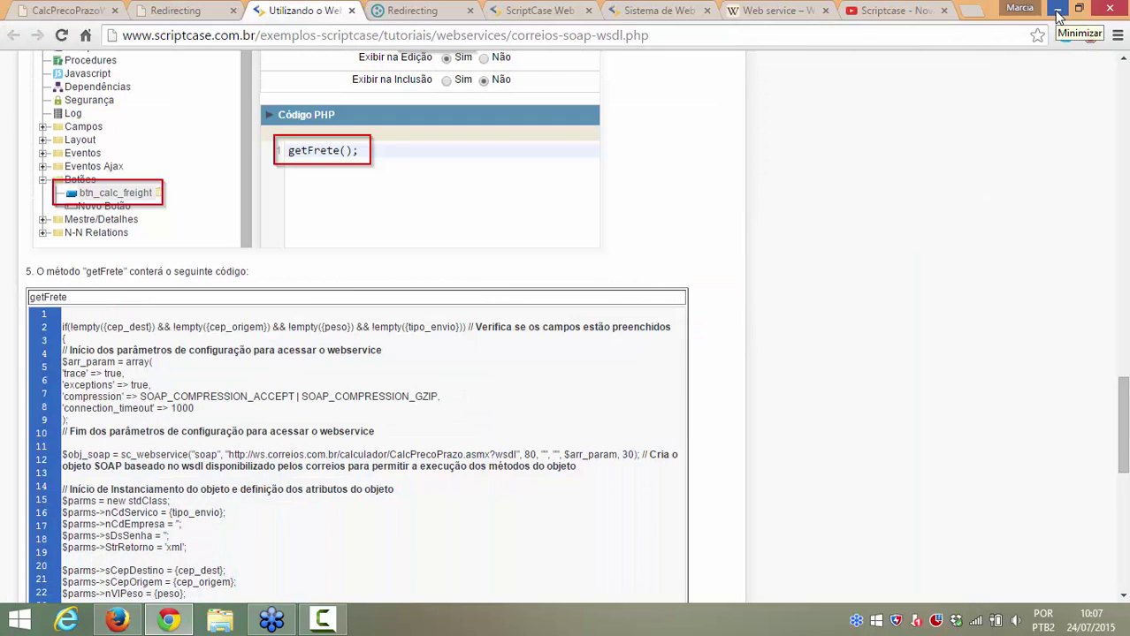
{"action": "key", "text": "alt+Tab"}
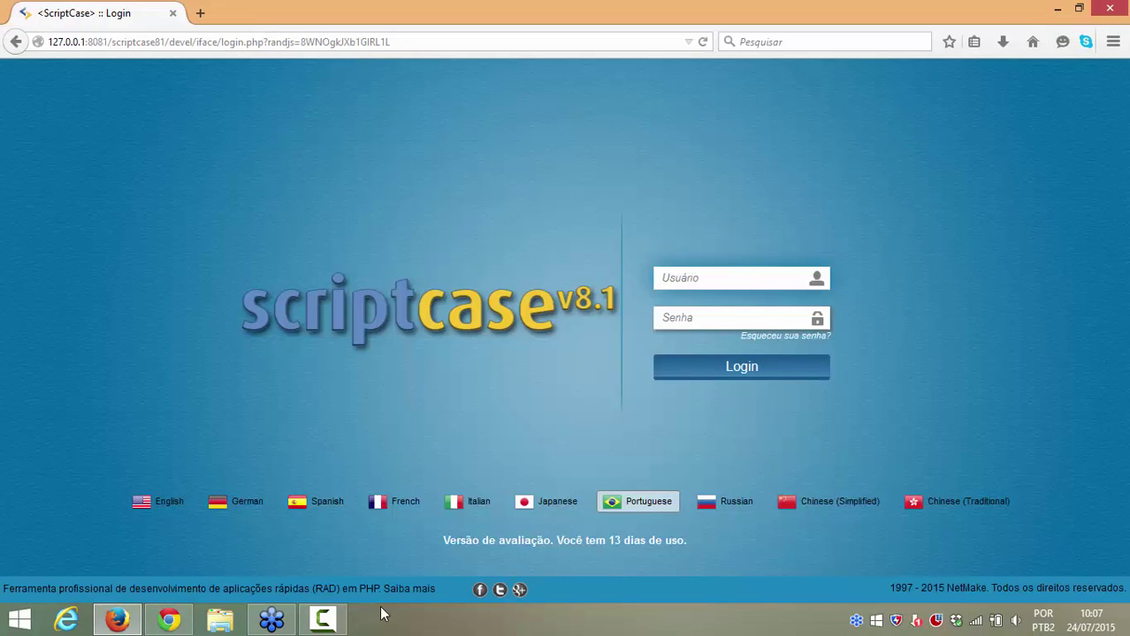
{"action": "left_click", "coordinate": [170, 625]}
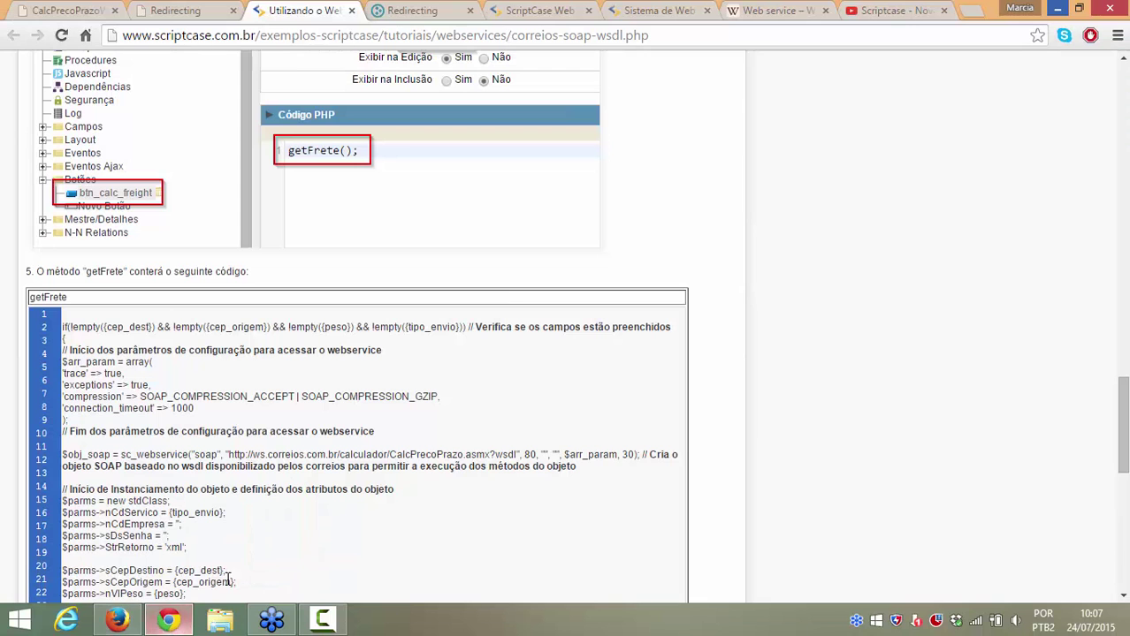
{"action": "left_click", "coordinate": [889, 10]}
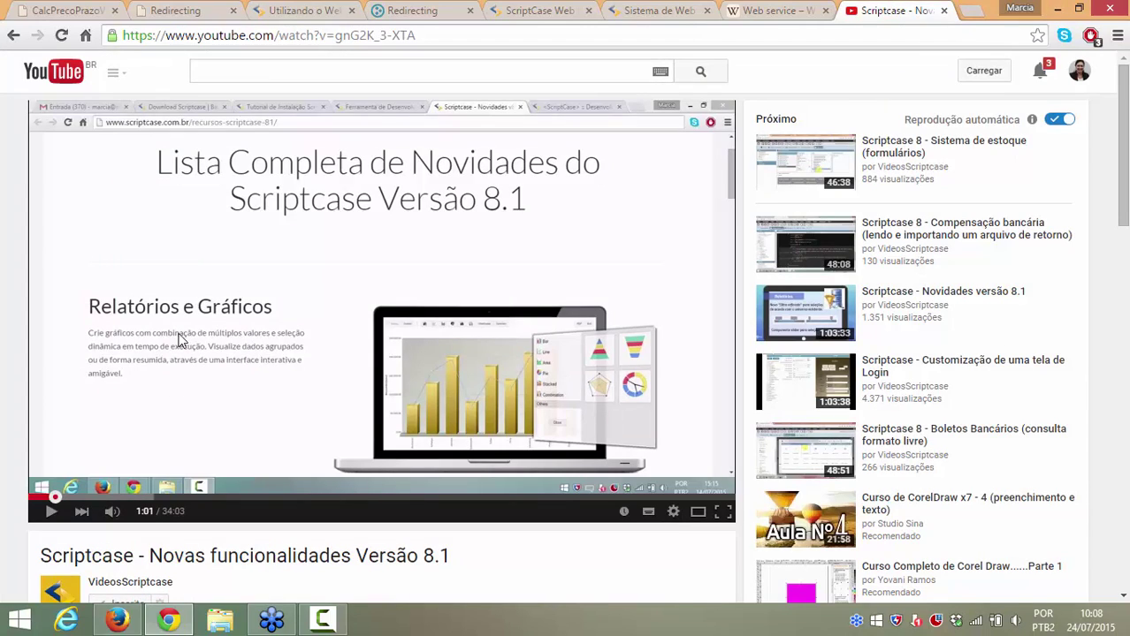
{"action": "left_click", "coordinate": [148, 582]}
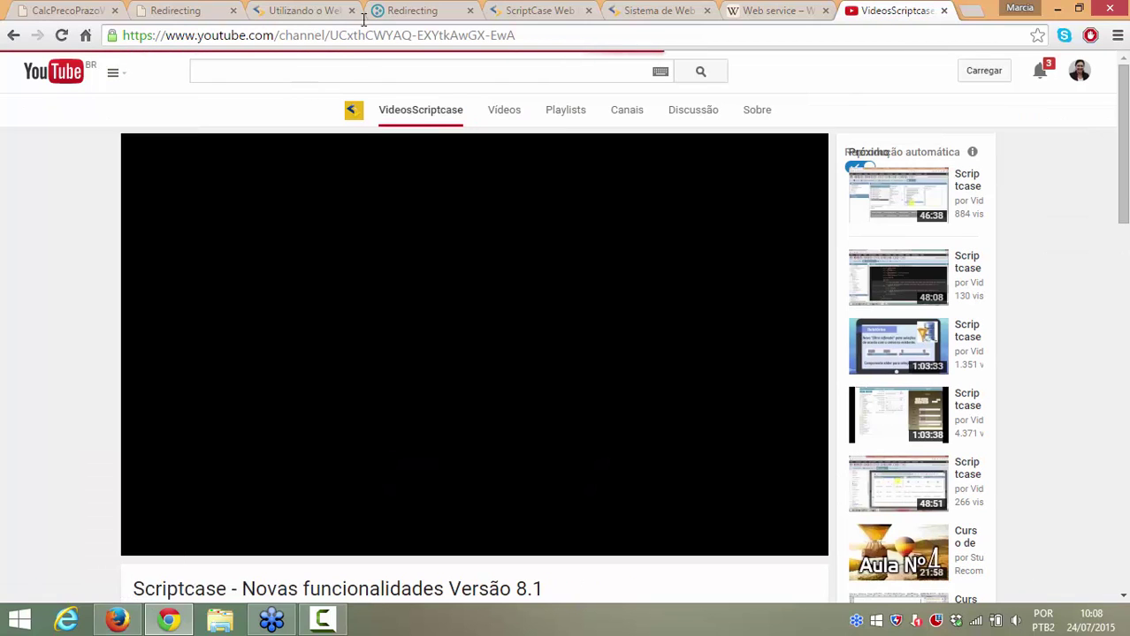
{"action": "scroll", "coordinate": [360, 191], "scroll_direction": "down", "scroll_amount": 3}
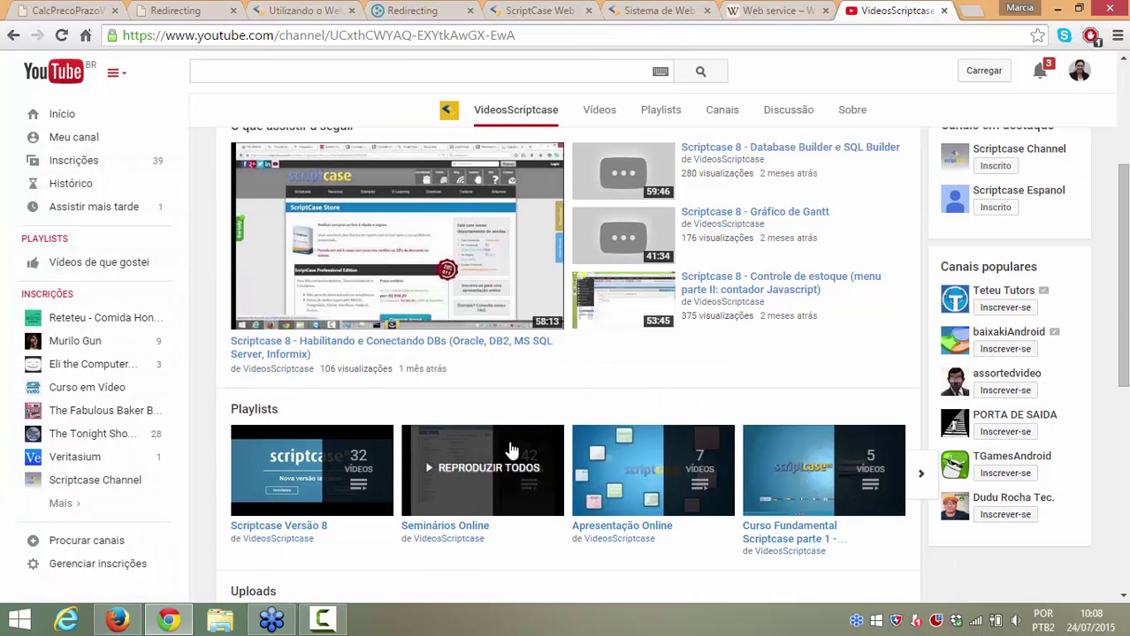
{"action": "scroll", "coordinate": [419, 566], "scroll_direction": "down", "scroll_amount": 2}
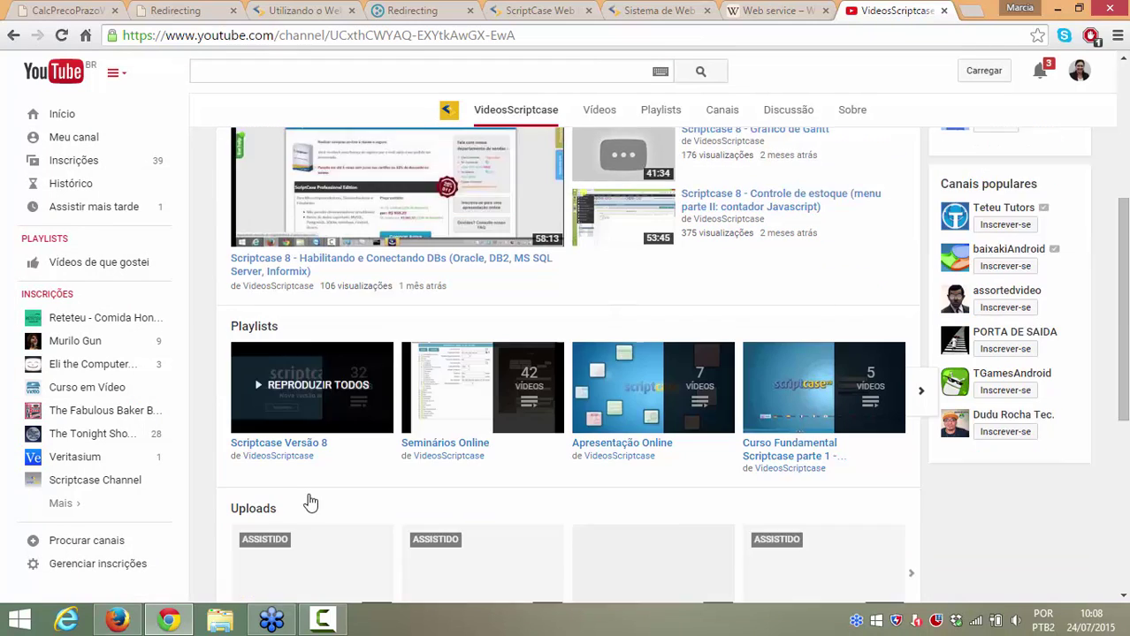
{"action": "left_click", "coordinate": [265, 543]}
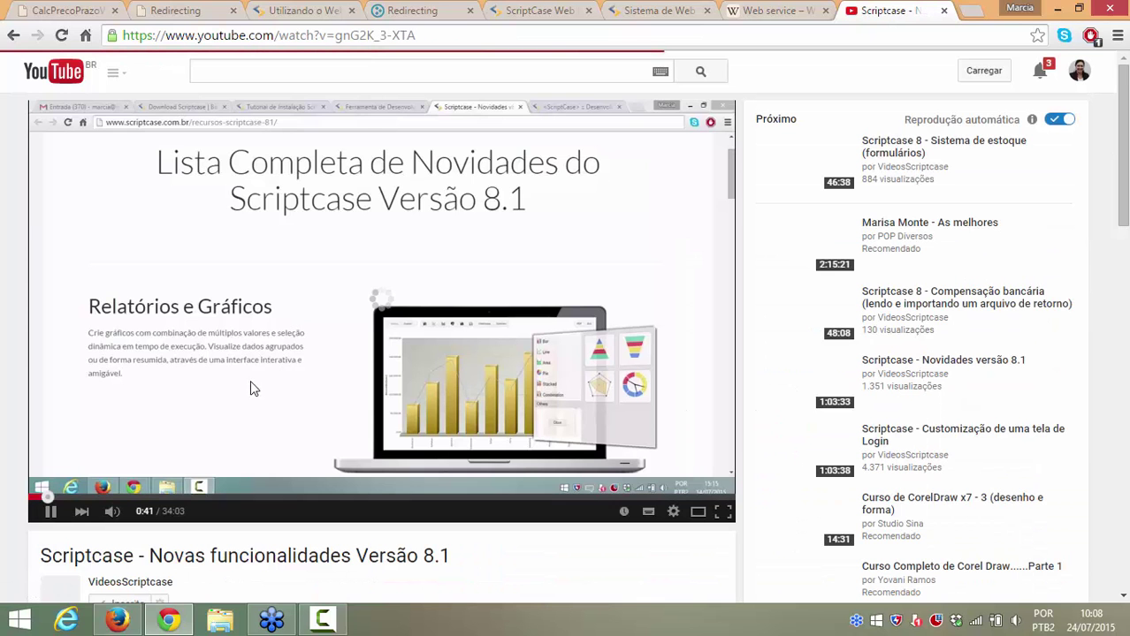
{"action": "scroll", "coordinate": [72, 497], "scroll_direction": "down", "scroll_amount": 1}
{"action": "scroll", "coordinate": [72, 497], "scroll_direction": "up", "scroll_amount": 1}
{"action": "left_click", "coordinate": [50, 461]}
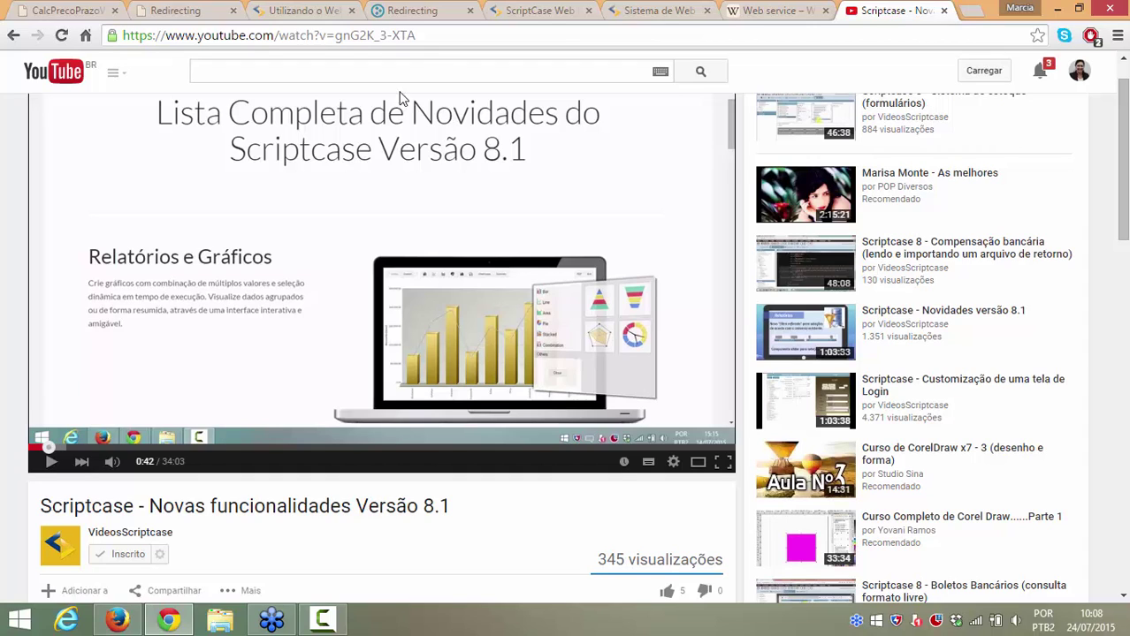
{"action": "left_click", "coordinate": [424, 36]}
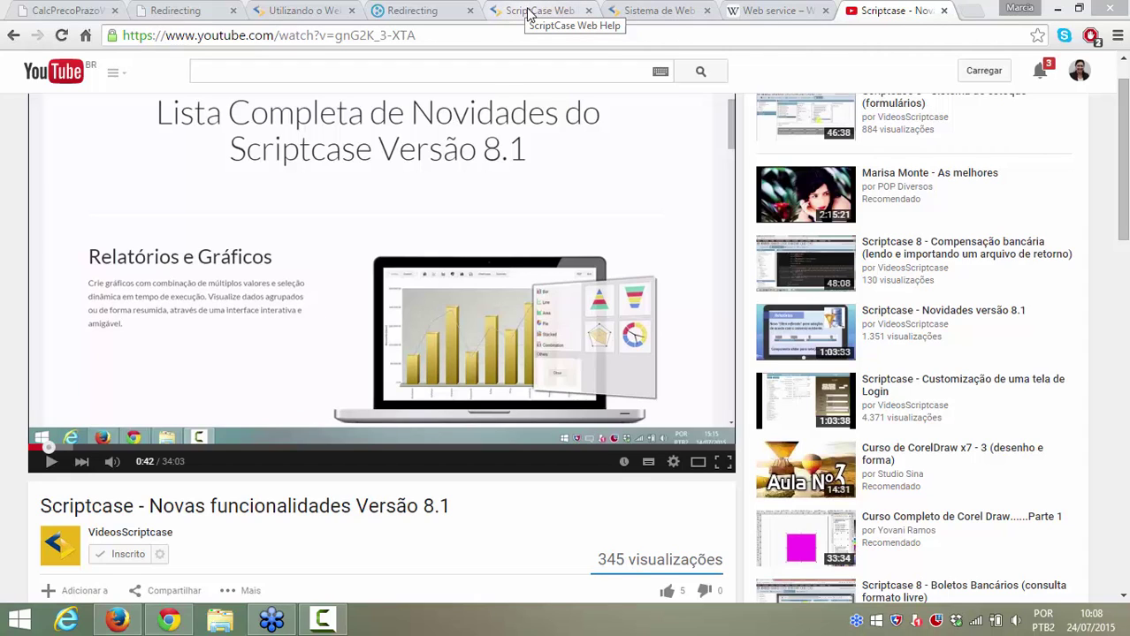
Step: Review the sc_webservice manual and Webservice sample pages, then return to the ScriptCase v8.1 login page
{"action": "left_click", "coordinate": [531, 14]}
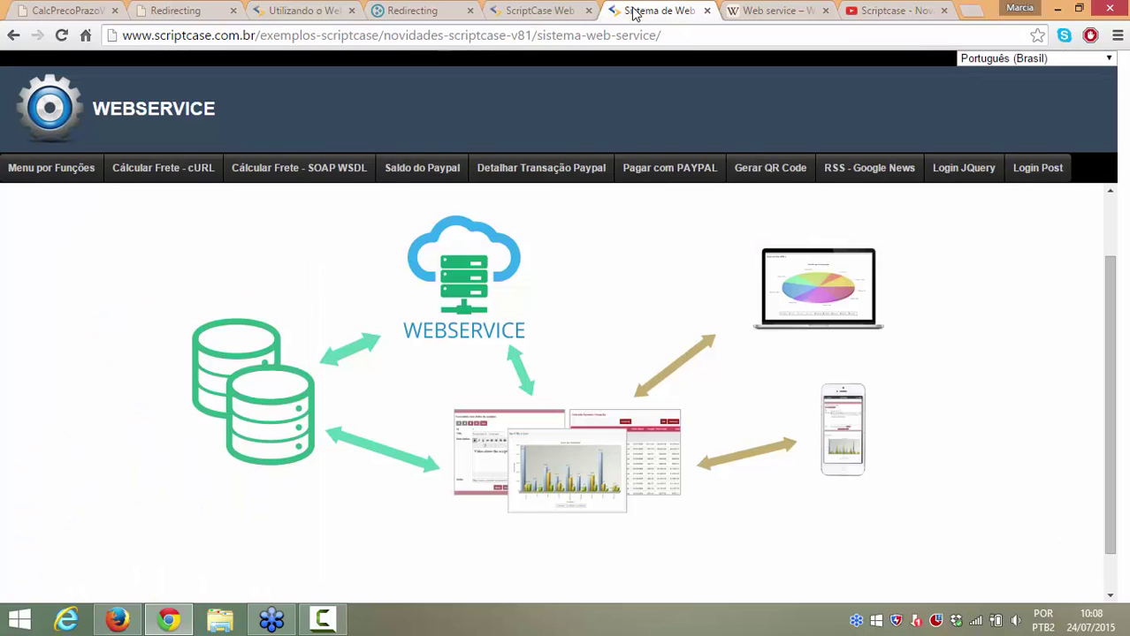
{"action": "left_click", "coordinate": [637, 12]}
{"action": "left_click", "coordinate": [118, 621]}
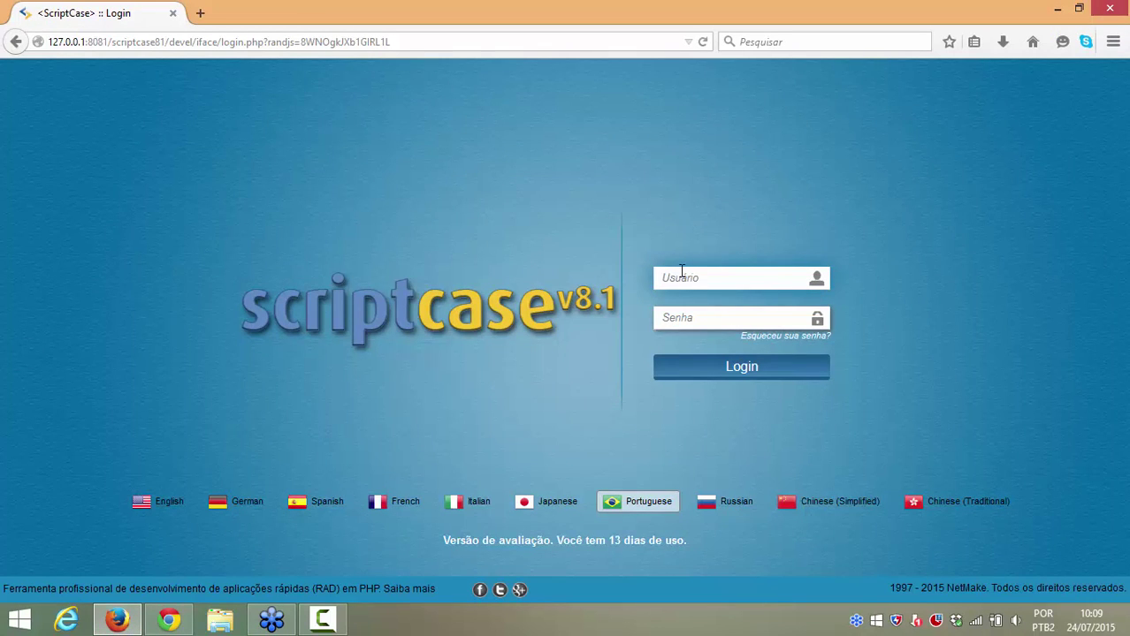
Step: Log in with the admin username and its password, dismissing the browser's save-password prompt
{"action": "key", "text": "Tab"}
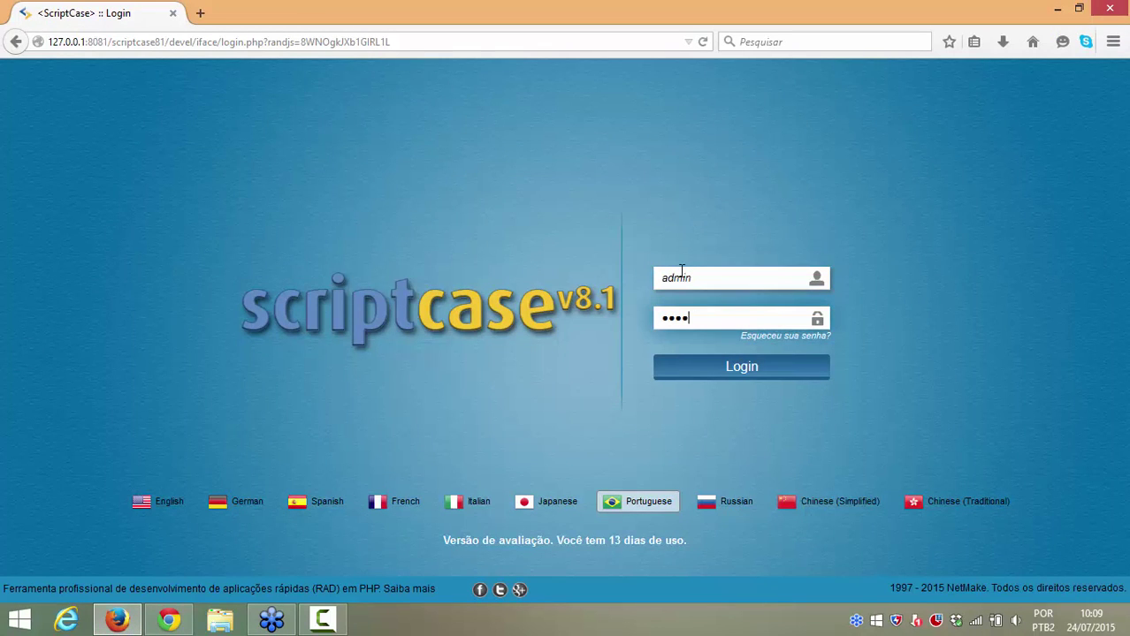
{"action": "left_click", "coordinate": [718, 375]}
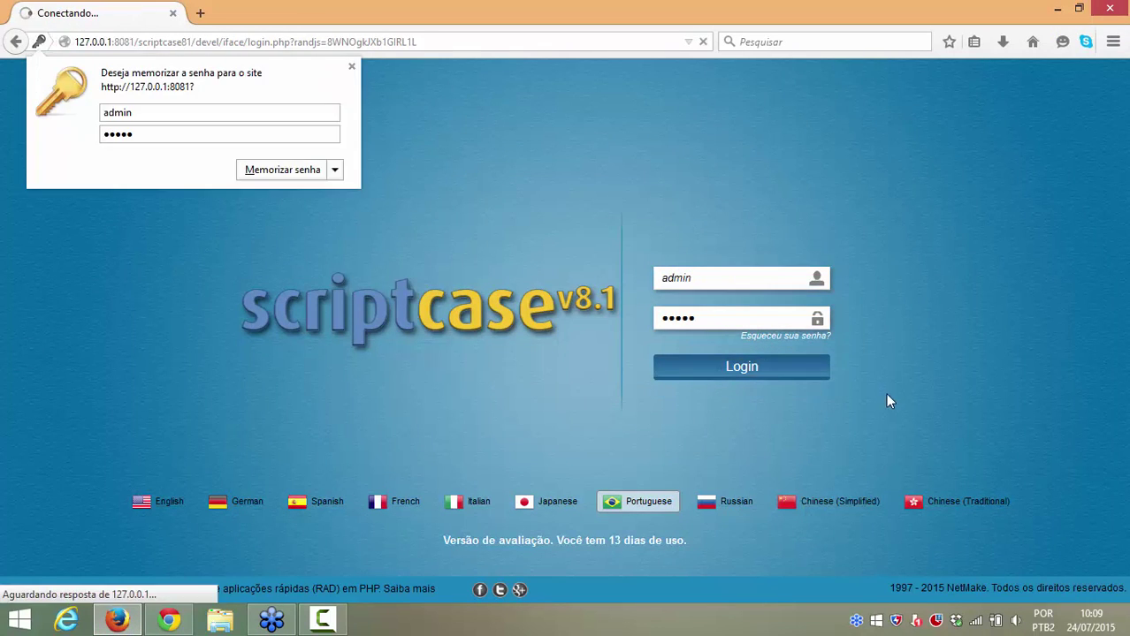
{"action": "left_click", "coordinate": [351, 66]}
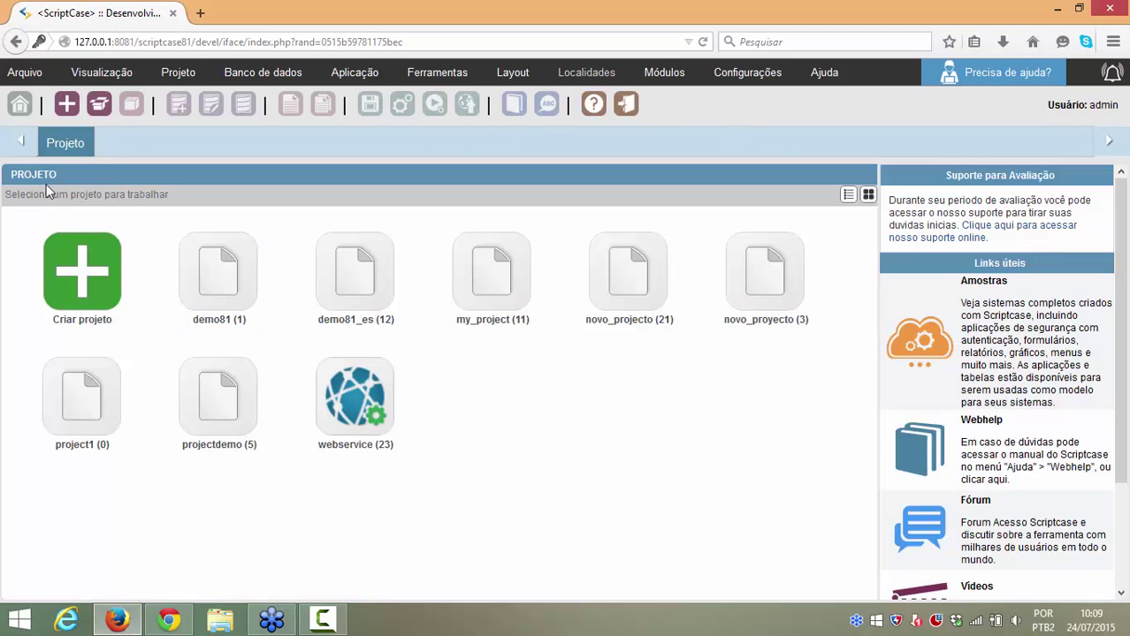
Step: Create a new project from the Webservice 1.0 sample, named webservice1 with description Webservice
{"action": "left_click", "coordinate": [75, 276]}
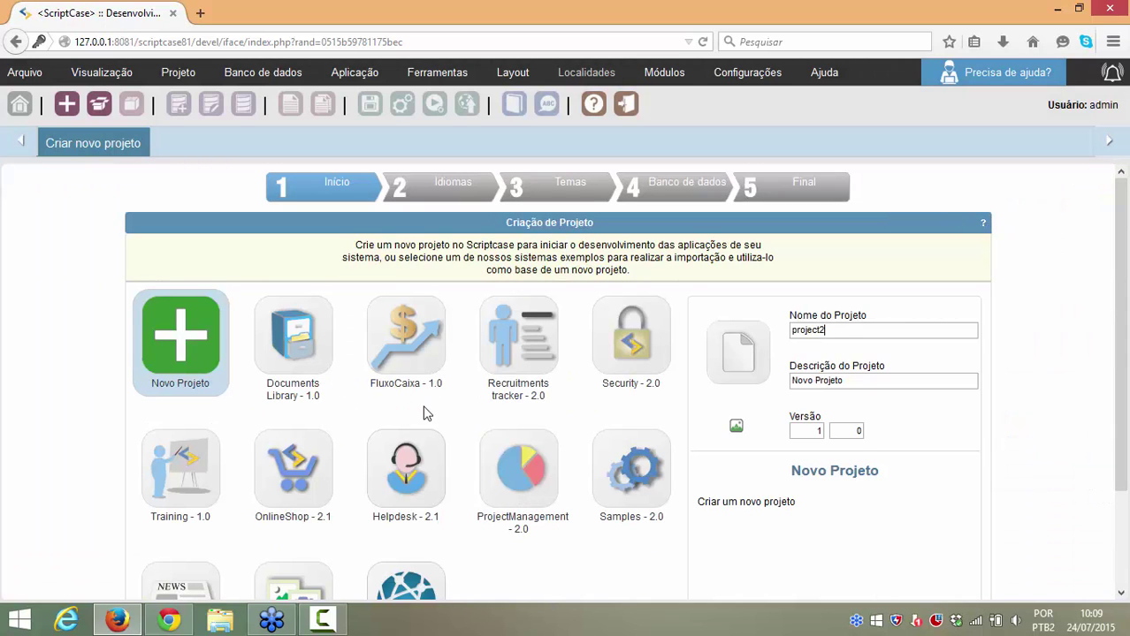
{"action": "scroll", "coordinate": [424, 412], "scroll_direction": "down", "scroll_amount": 2}
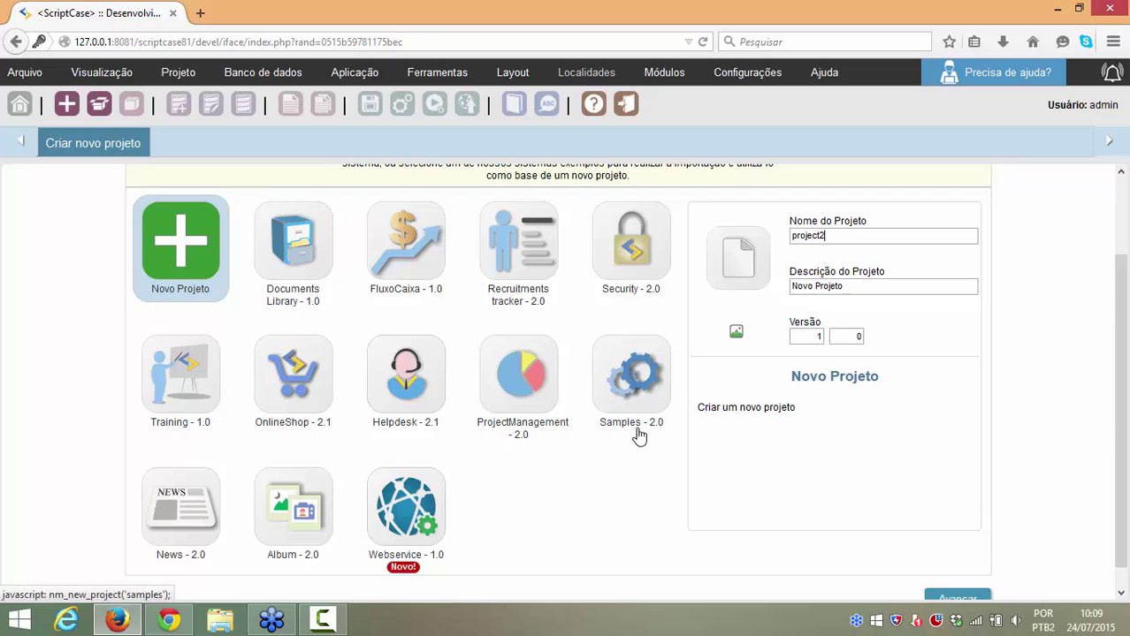
{"action": "mouse_move", "coordinate": [643, 407]}
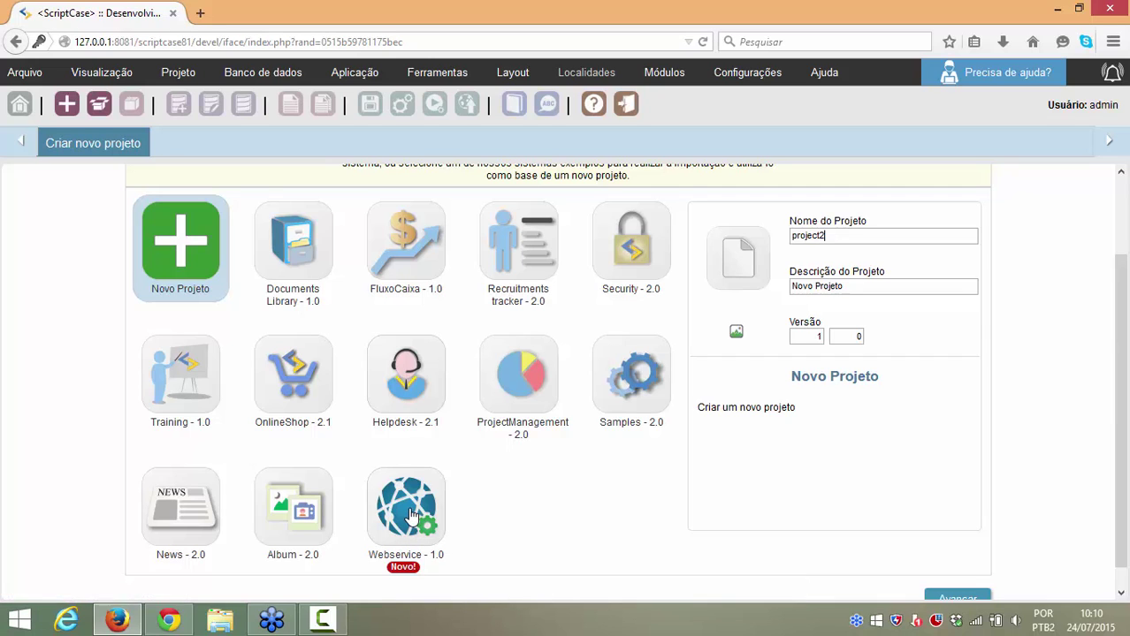
{"action": "left_click", "coordinate": [412, 517]}
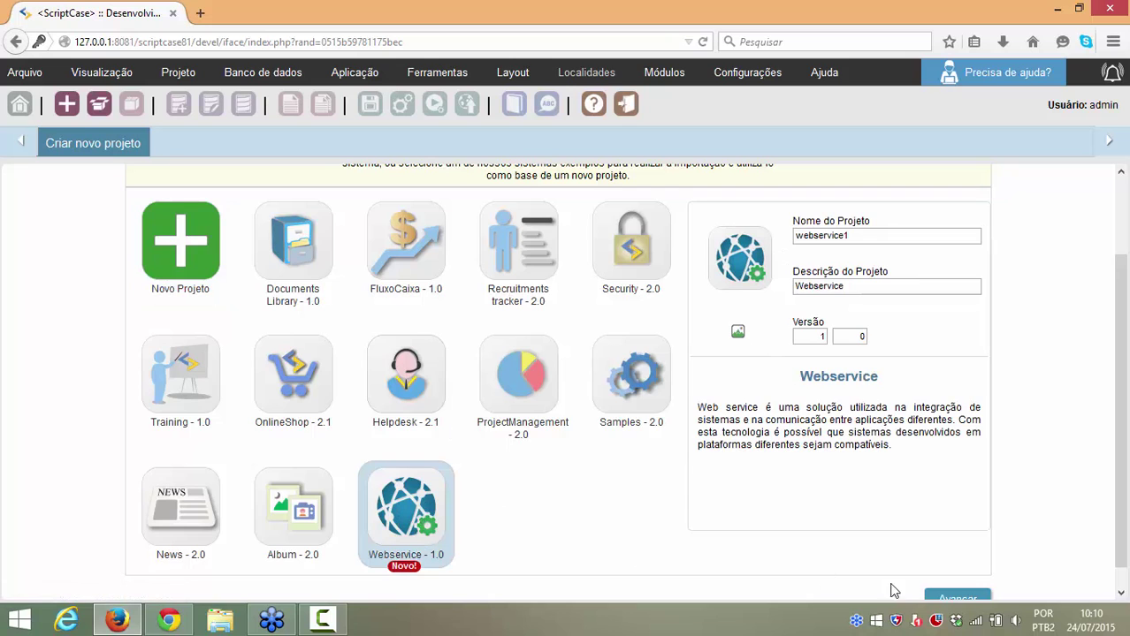
Step: Advance the project wizard to step 4 Banco de dados, showing conn_example on 127.0.0.1:3306
{"action": "scroll", "coordinate": [919, 585], "scroll_direction": "down", "scroll_amount": 1}
{"action": "left_click", "coordinate": [956, 579]}
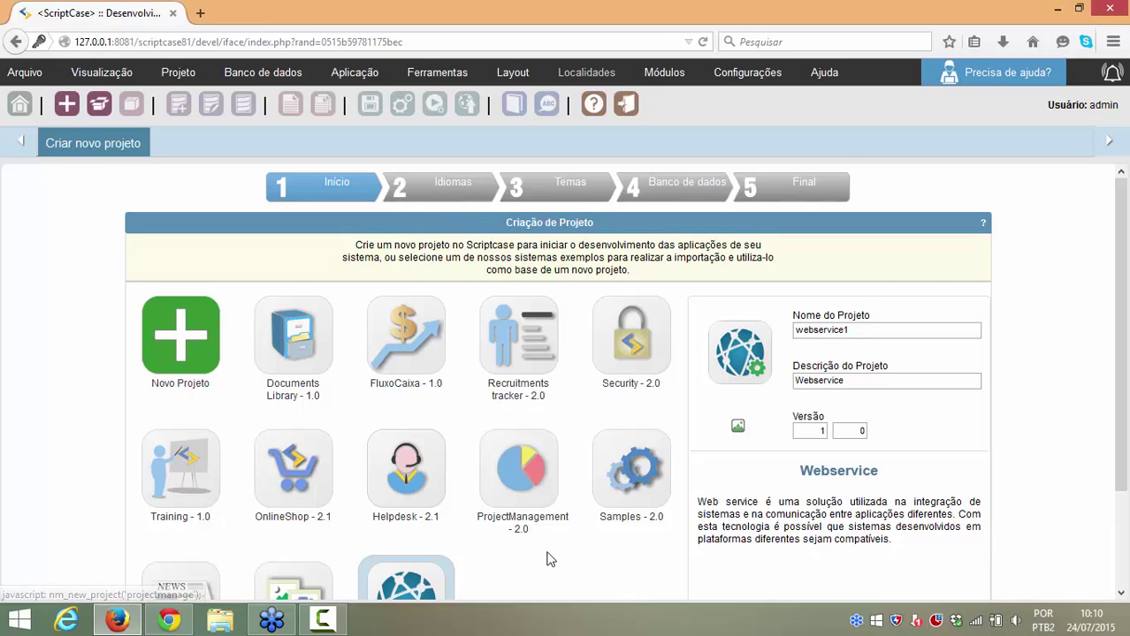
{"action": "scroll", "coordinate": [531, 540], "scroll_direction": "down", "scroll_amount": 3}
{"action": "left_click", "coordinate": [962, 578]}
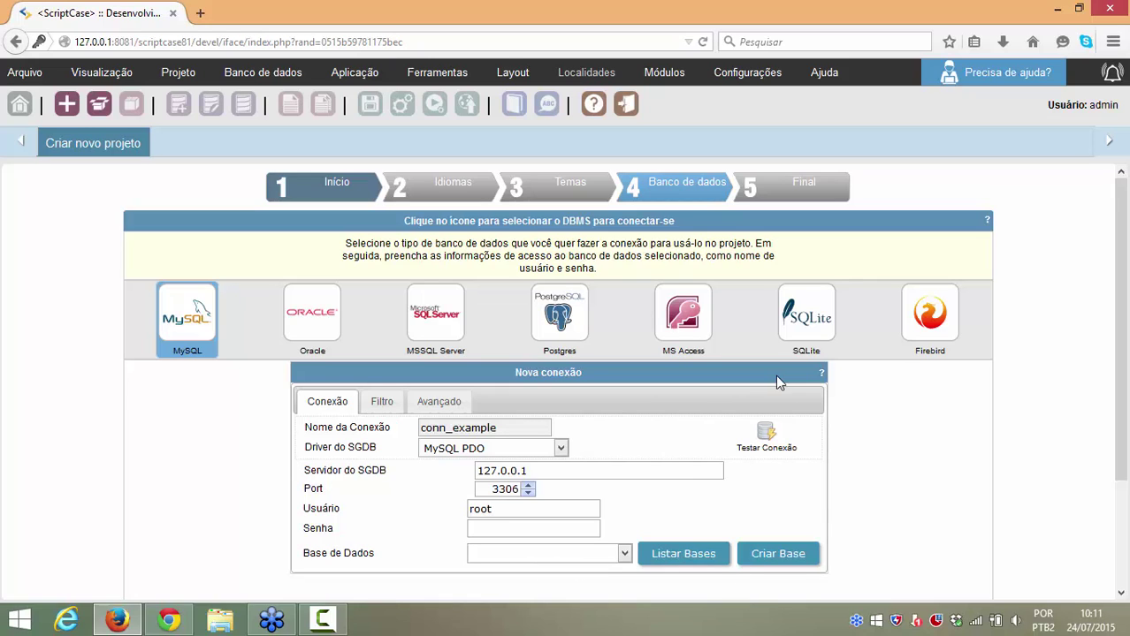
Step: Briefly try SQLite, then set the conn_example connection type to MySQL with the PDO driver
{"action": "left_click", "coordinate": [801, 320]}
{"action": "scroll", "coordinate": [832, 354], "scroll_direction": "down", "scroll_amount": 3}
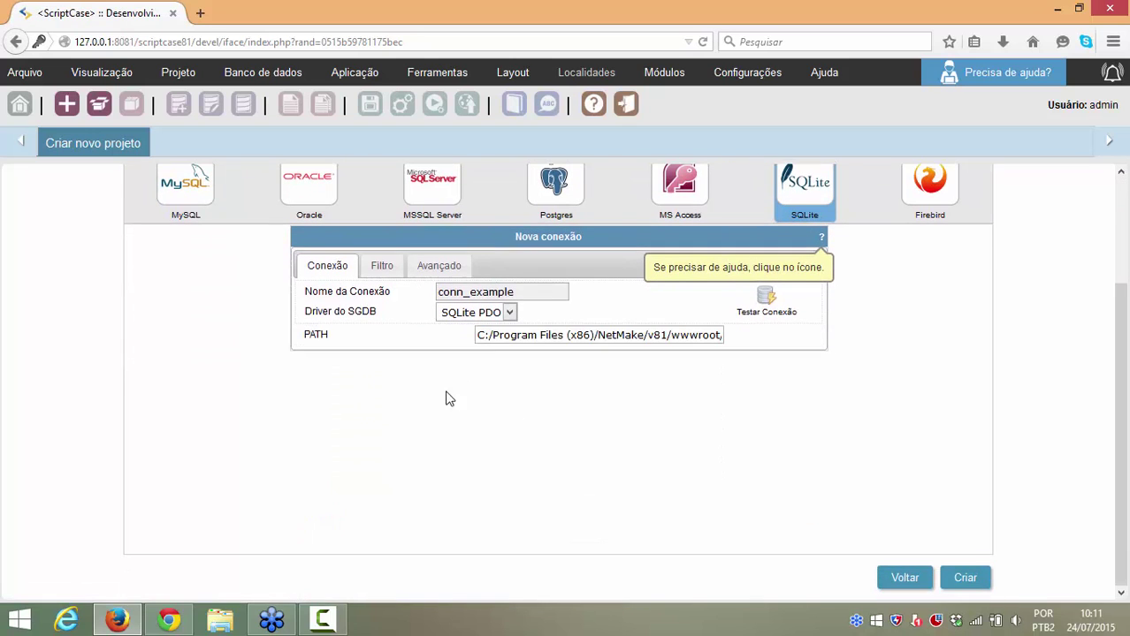
{"action": "left_click_drag", "start_coordinate": [484, 335], "coordinate": [753, 330]}
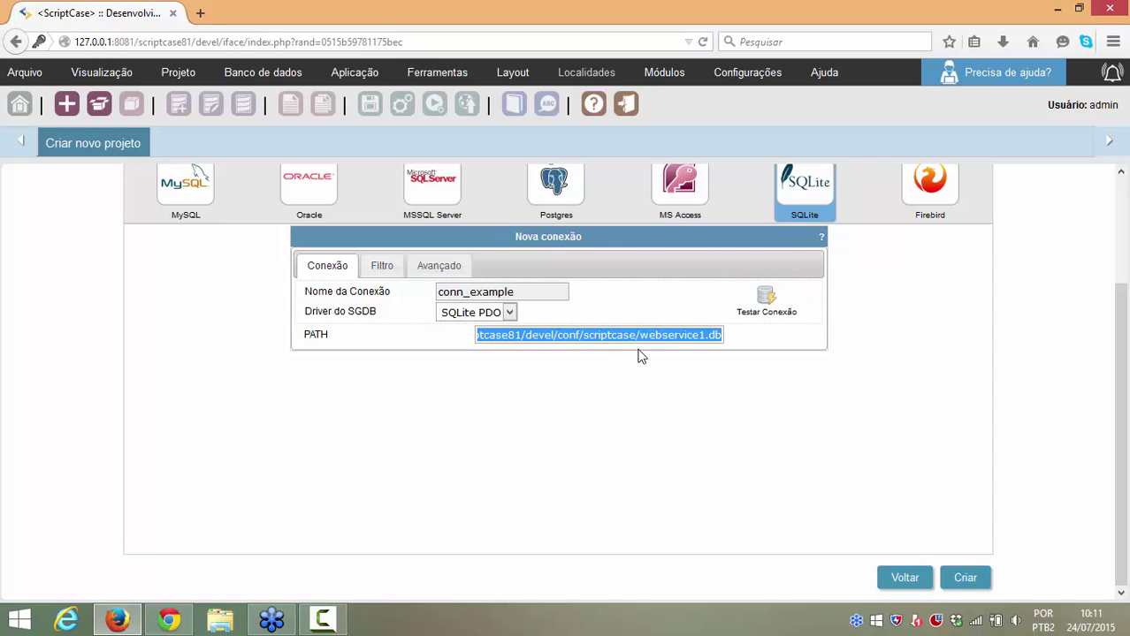
{"action": "scroll", "coordinate": [786, 322], "scroll_direction": "up", "scroll_amount": 3}
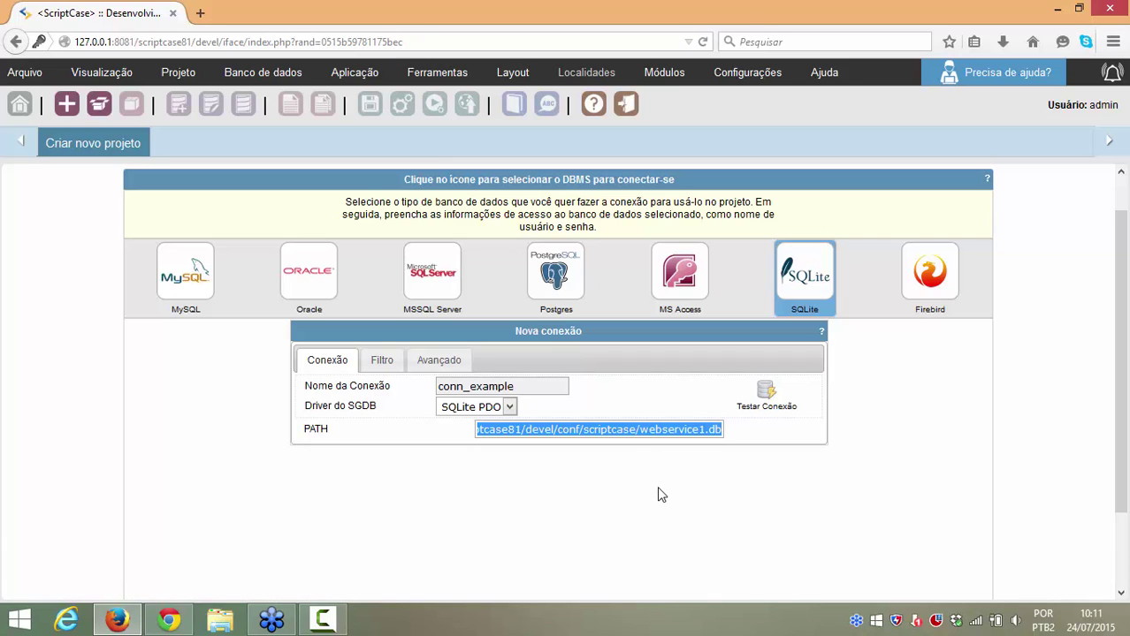
{"action": "left_click", "coordinate": [175, 306]}
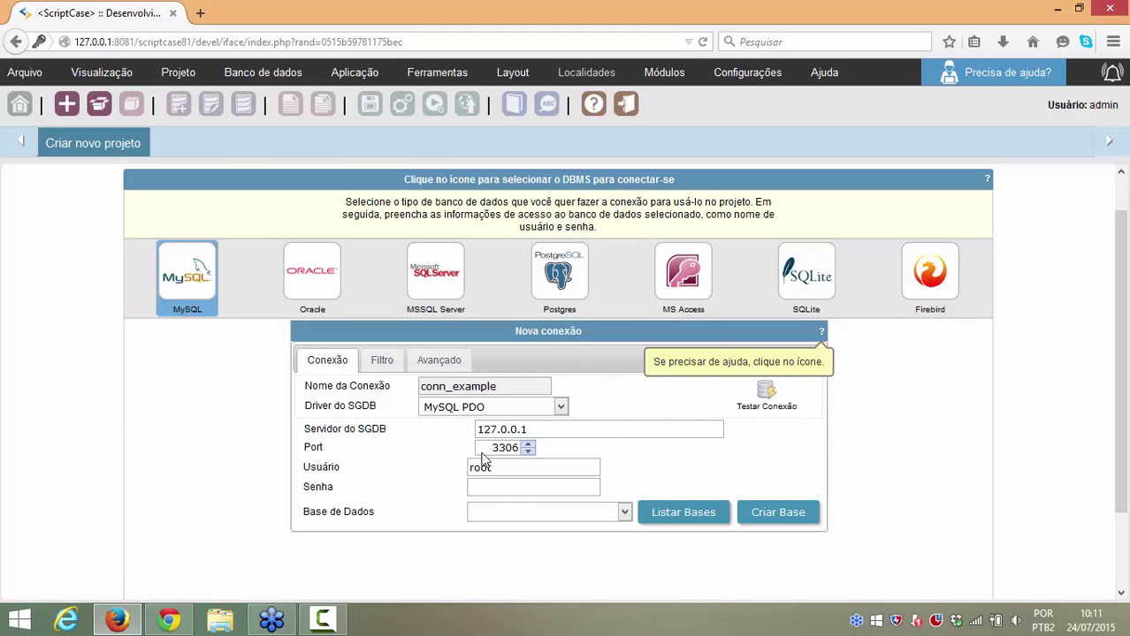
Step: Enter the MySQL password and create a new database named ex_webservice
{"action": "left_click", "coordinate": [507, 488]}
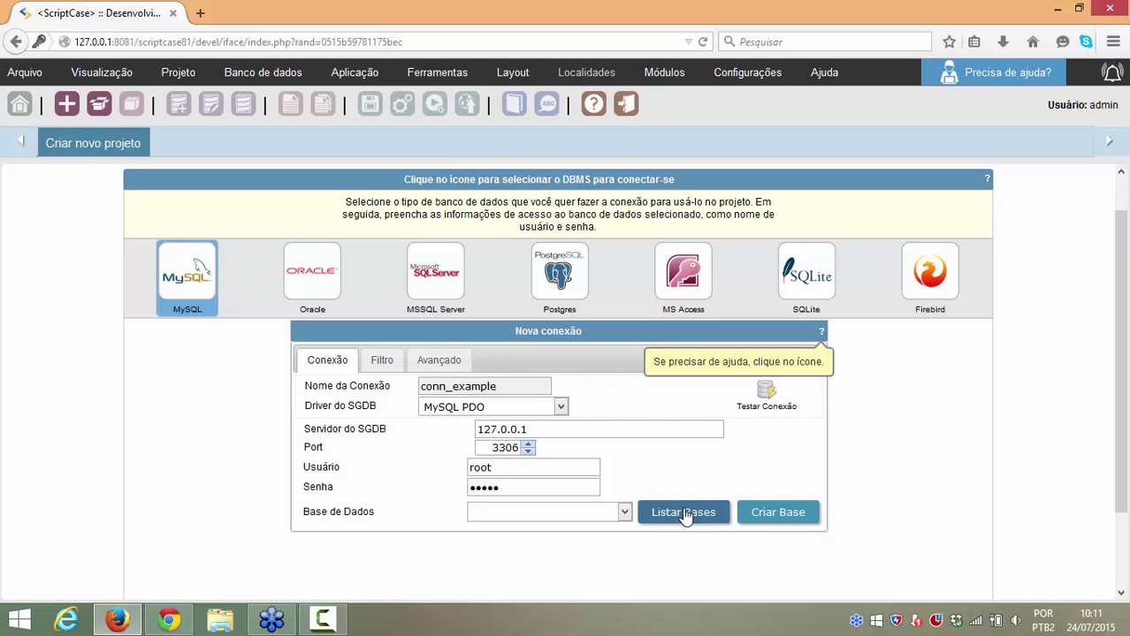
{"action": "left_click", "coordinate": [756, 515]}
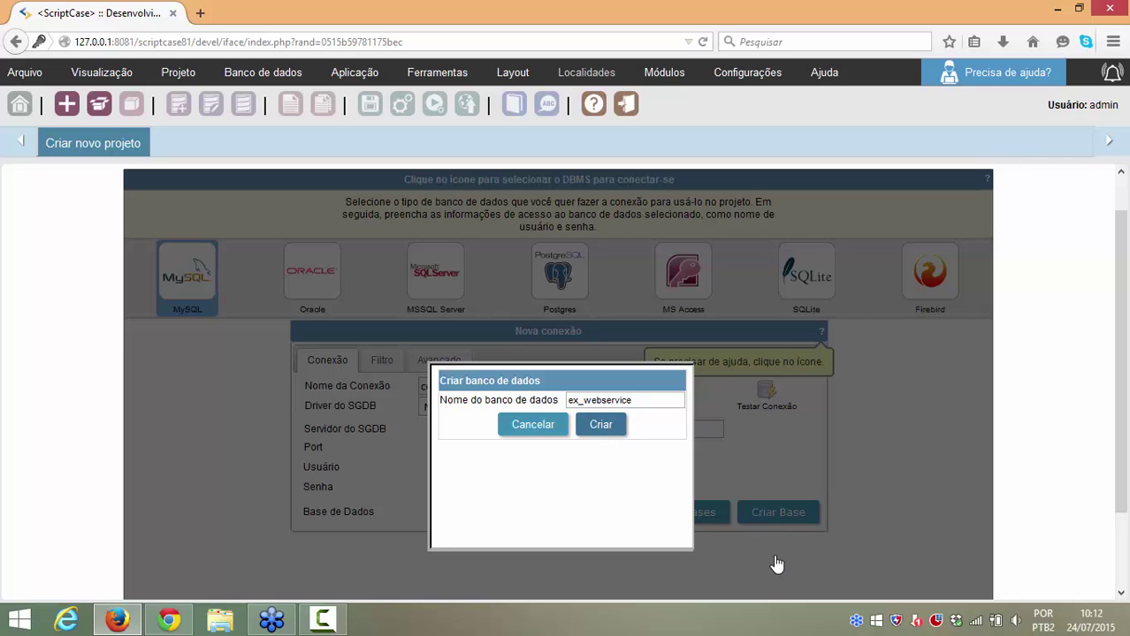
{"action": "left_click", "coordinate": [623, 427]}
{"action": "left_click", "coordinate": [562, 509]}
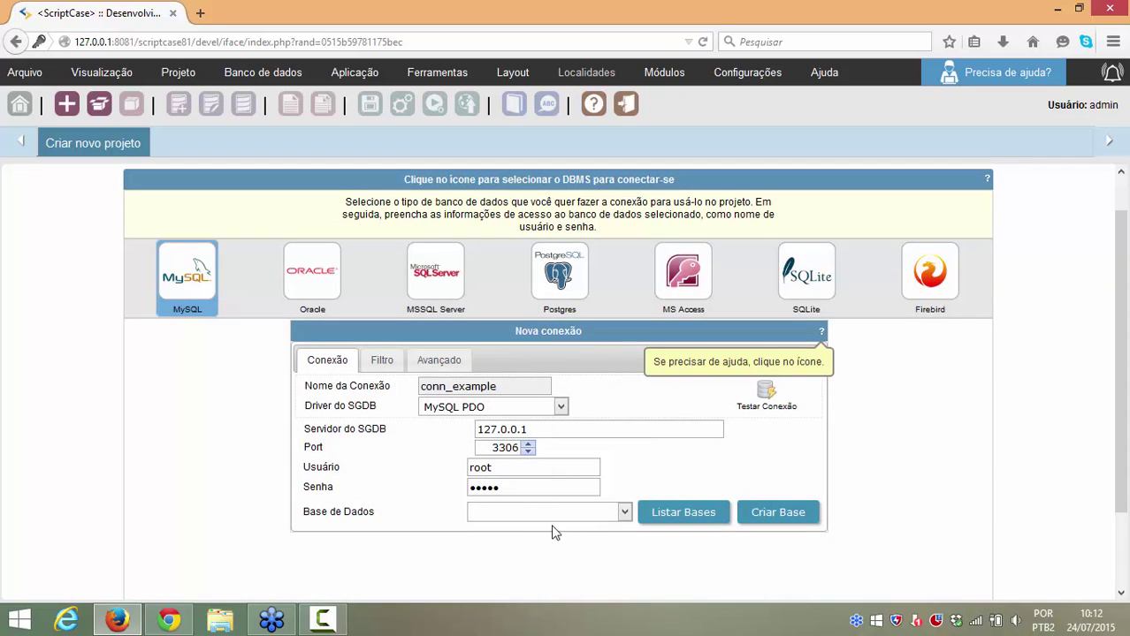
Step: Load the Base de Dados list and choose ex_webservice as the project database
{"action": "left_click", "coordinate": [556, 531]}
{"action": "scroll", "coordinate": [595, 511], "scroll_direction": "down", "scroll_amount": 2}
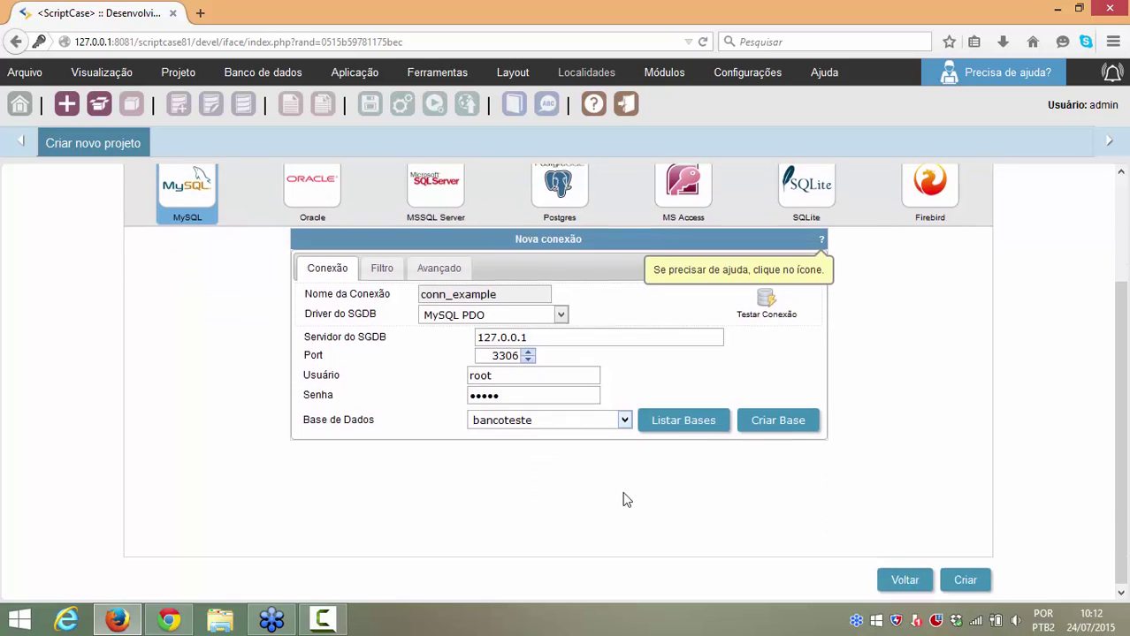
{"action": "left_click", "coordinate": [580, 421]}
{"action": "scroll", "coordinate": [562, 398], "scroll_direction": "down", "scroll_amount": 1}
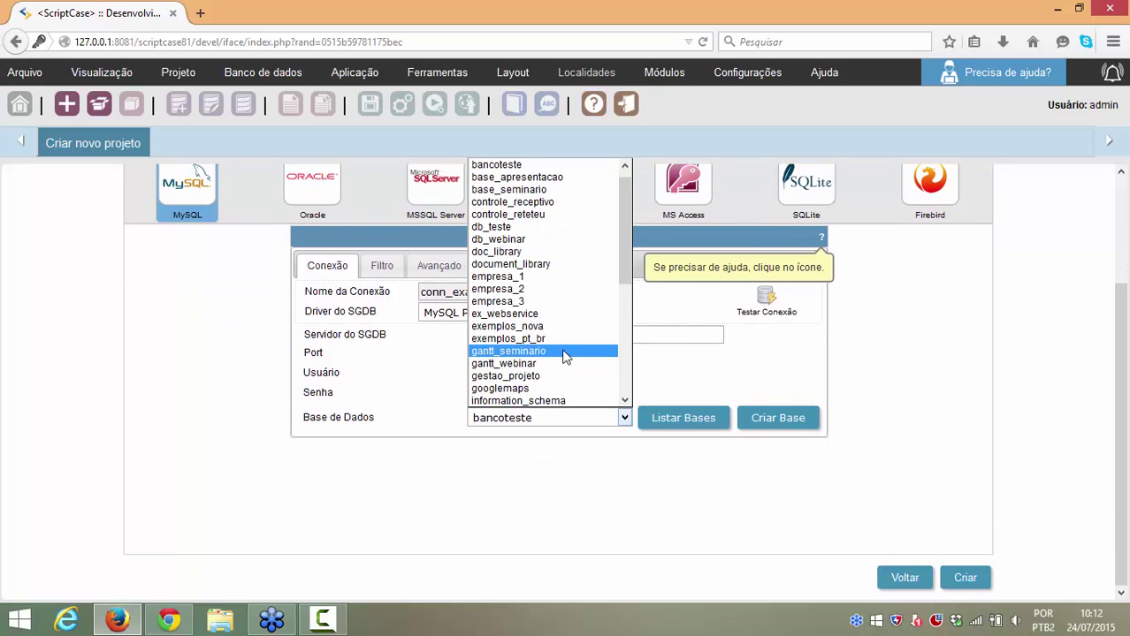
{"action": "scroll", "coordinate": [565, 376], "scroll_direction": "down", "scroll_amount": 1}
{"action": "scroll", "coordinate": [562, 380], "scroll_direction": "down", "scroll_amount": 4}
{"action": "scroll", "coordinate": [564, 353], "scroll_direction": "up", "scroll_amount": 5}
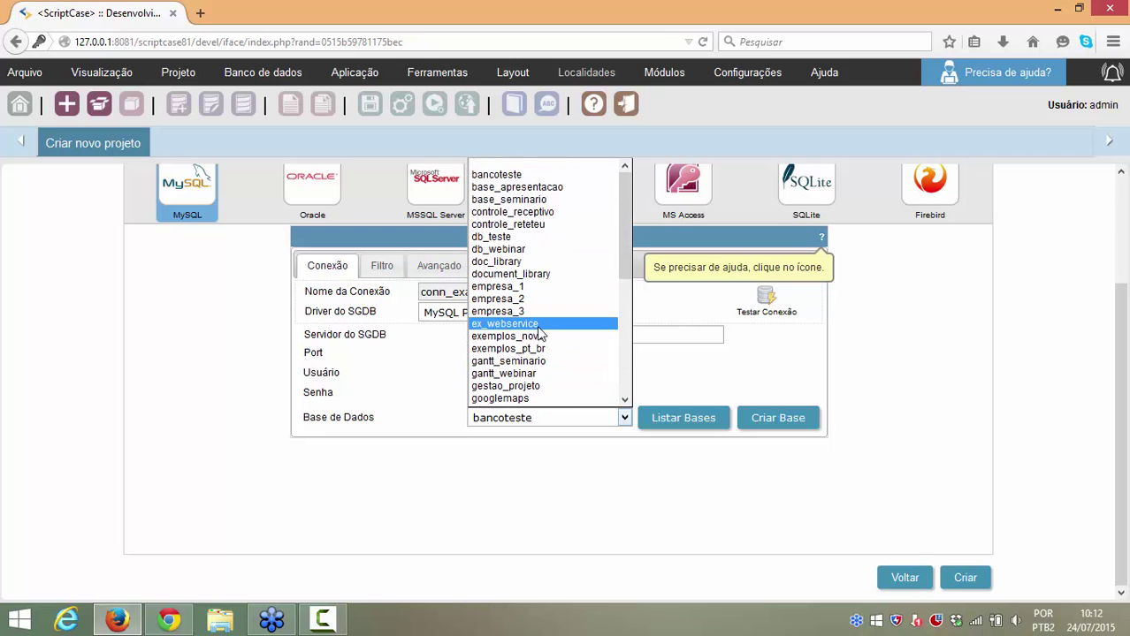
{"action": "left_click", "coordinate": [543, 325]}
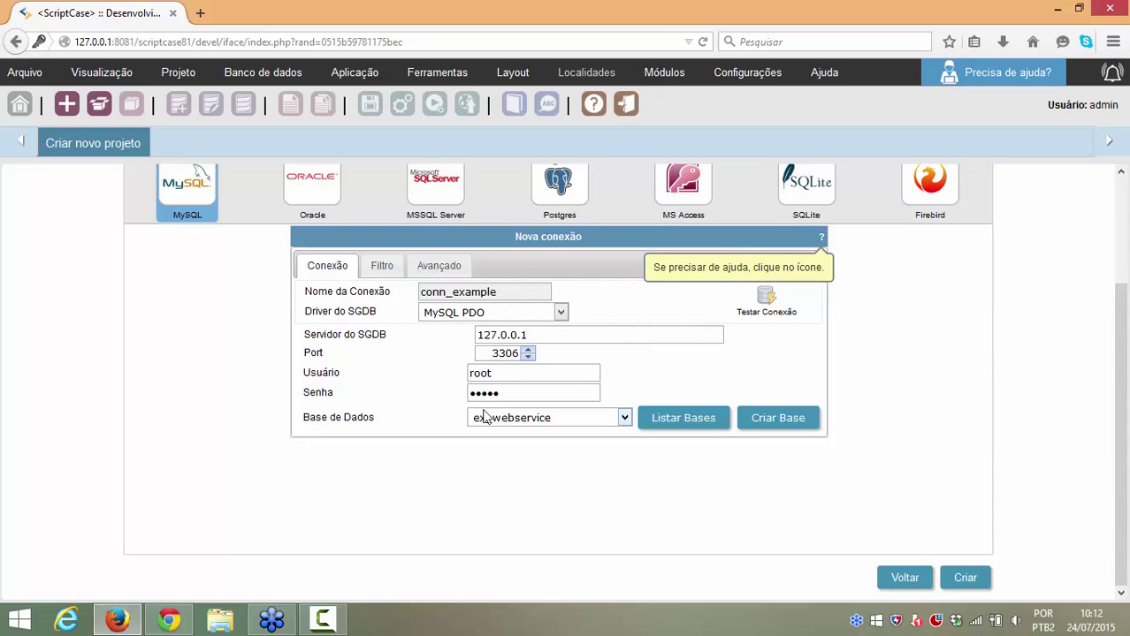
Step: Finish the wizard to create webservice1, importing its 15 applications, and dismiss the save-password prompt
{"action": "left_click", "coordinate": [965, 579]}
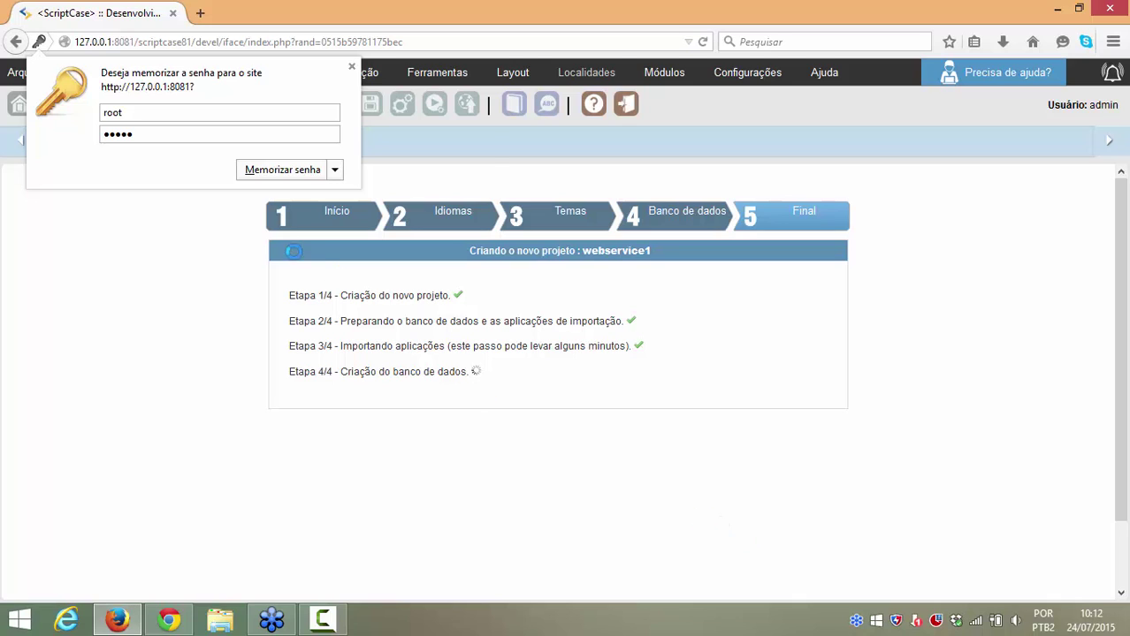
{"action": "left_click", "coordinate": [352, 67]}
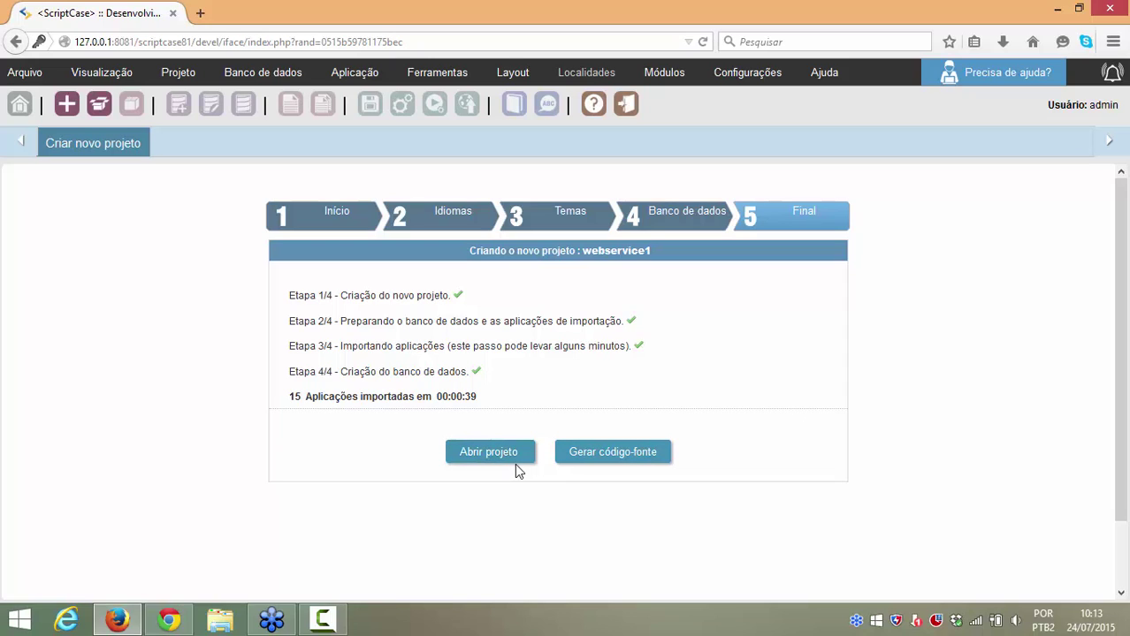
Step: Generate source code for all 15 applications, watch the compilers, then open the webservice1 project
{"action": "left_click", "coordinate": [629, 466]}
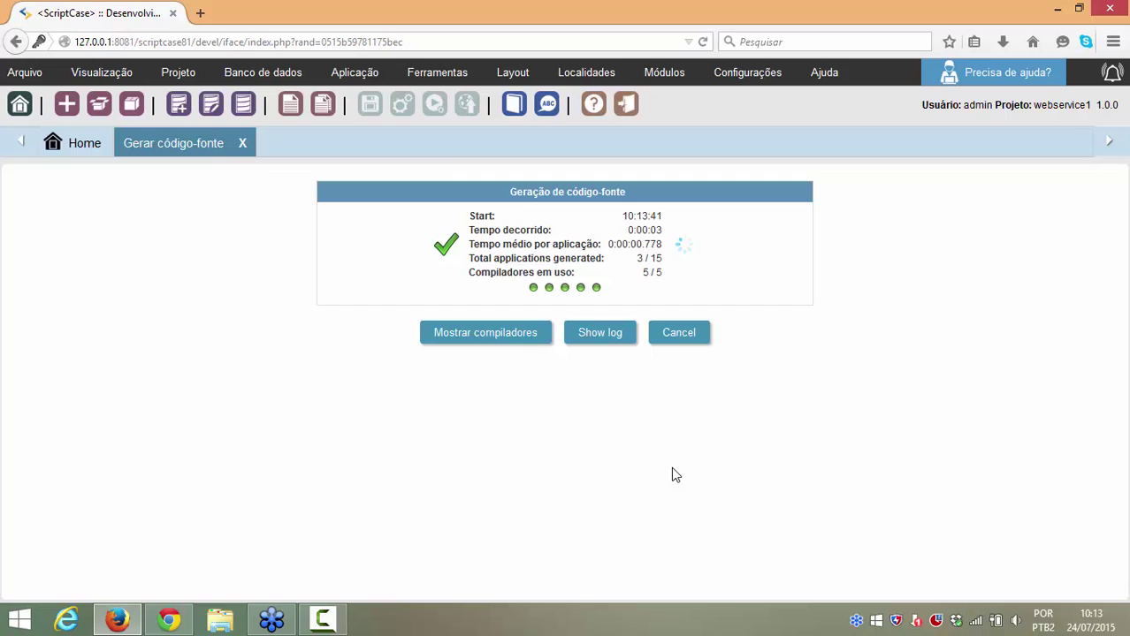
{"action": "double_click", "coordinate": [657, 259]}
{"action": "left_click", "coordinate": [485, 343]}
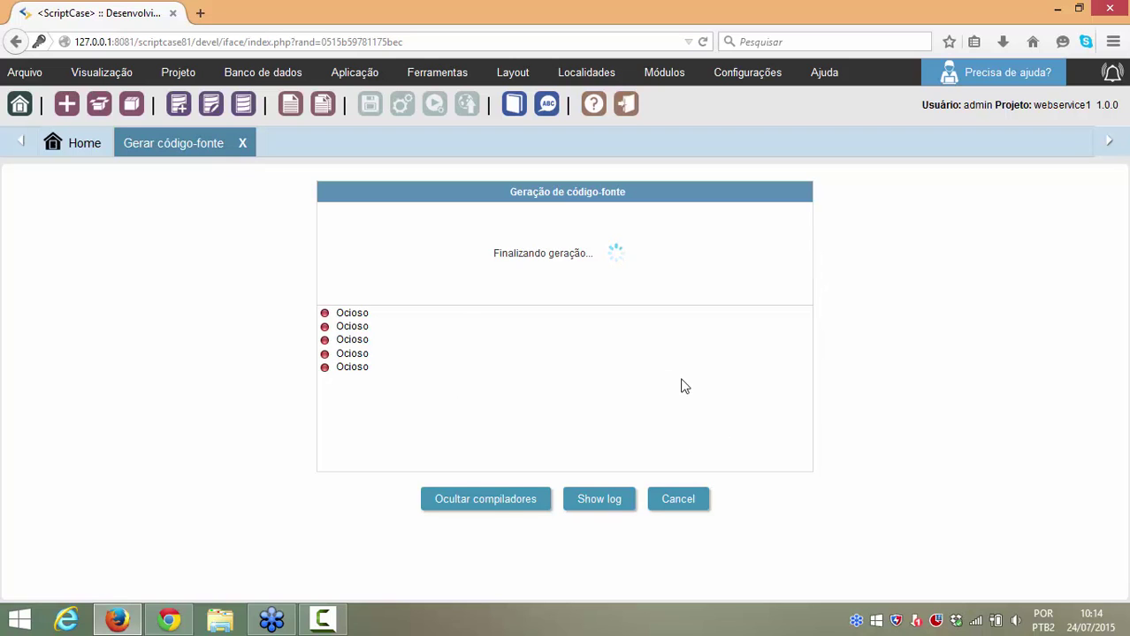
{"action": "left_click", "coordinate": [432, 504]}
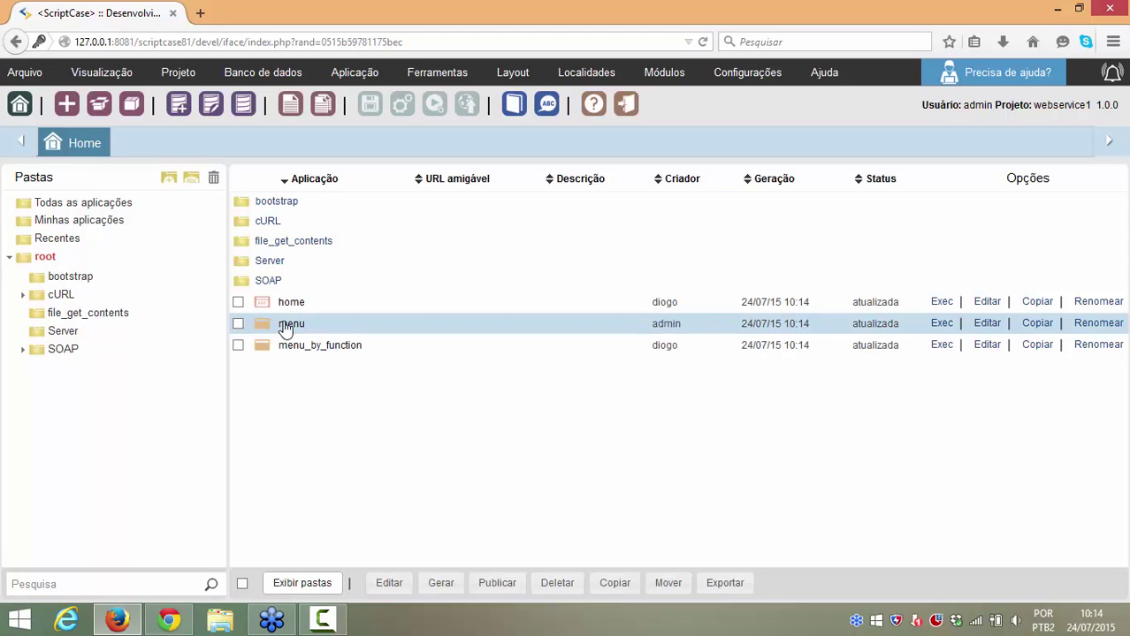
Step: Browse the all and own application lists, then run the menu application showing the WEBSERVICE home page
{"action": "left_click", "coordinate": [96, 209]}
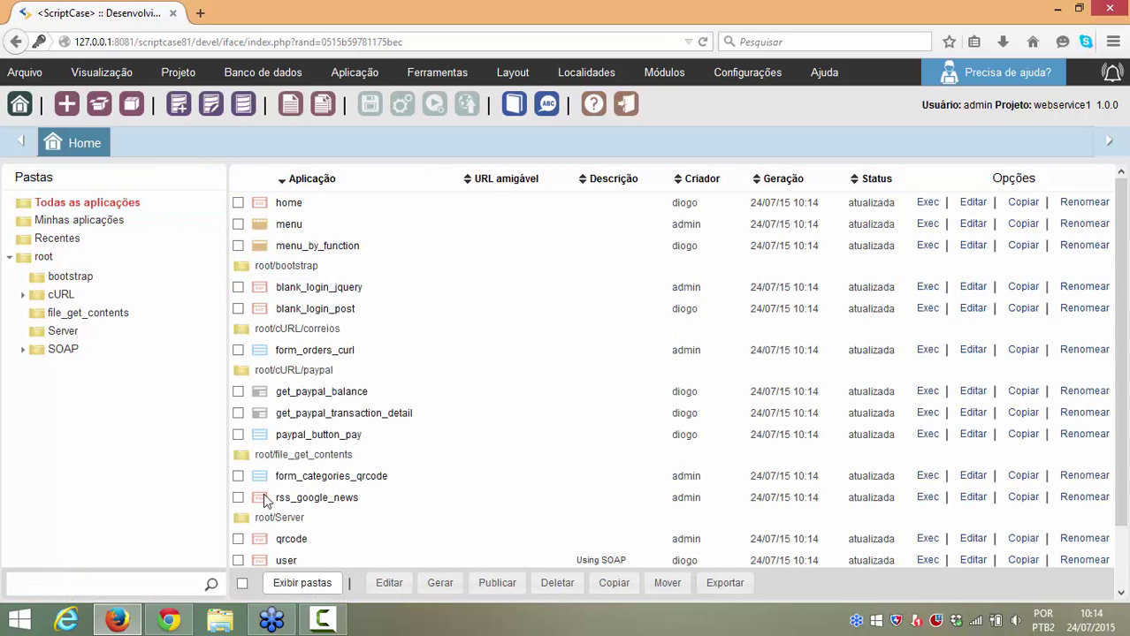
{"action": "scroll", "coordinate": [263, 504], "scroll_direction": "down", "scroll_amount": 2}
{"action": "left_click", "coordinate": [242, 584]}
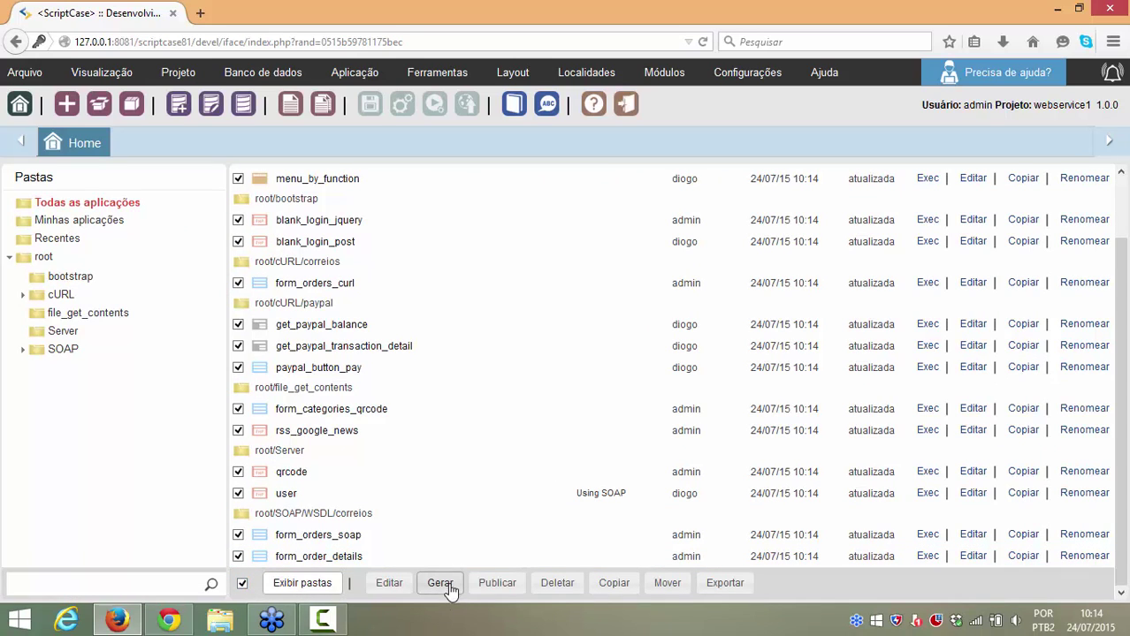
{"action": "left_click", "coordinate": [241, 585]}
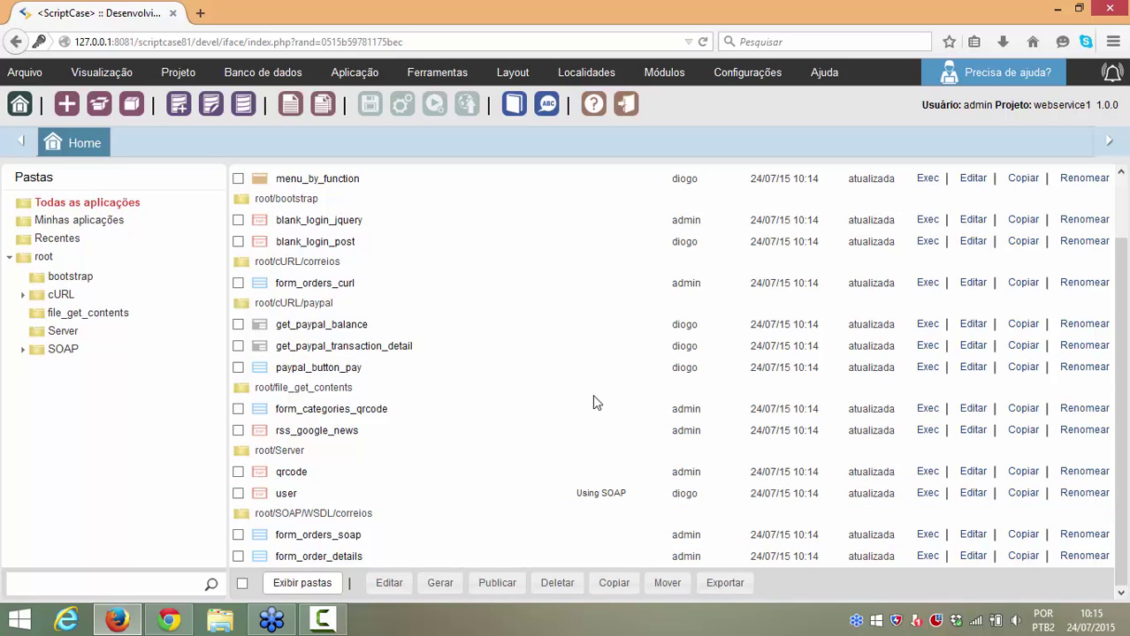
{"action": "scroll", "coordinate": [445, 426], "scroll_direction": "up", "scroll_amount": 2}
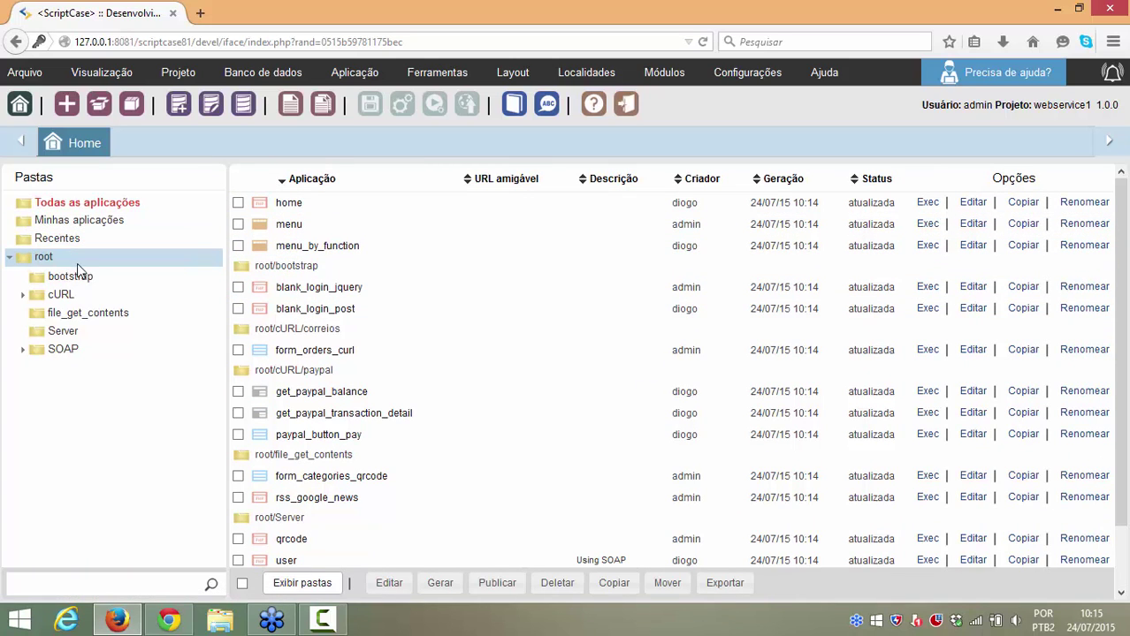
{"action": "left_click", "coordinate": [77, 221]}
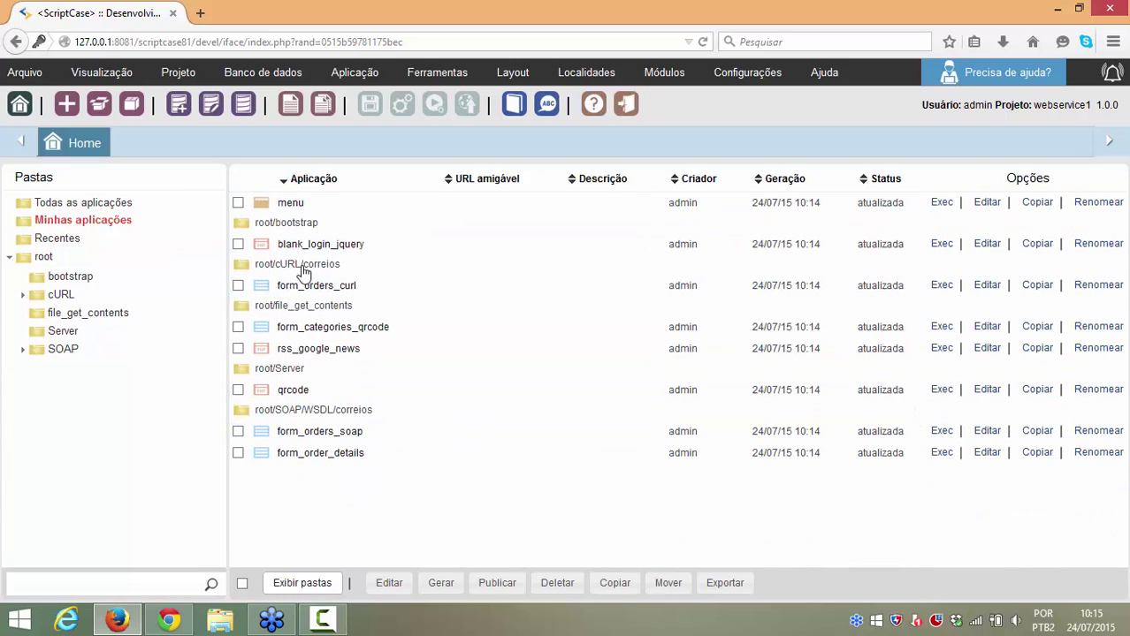
{"action": "left_click", "coordinate": [86, 208]}
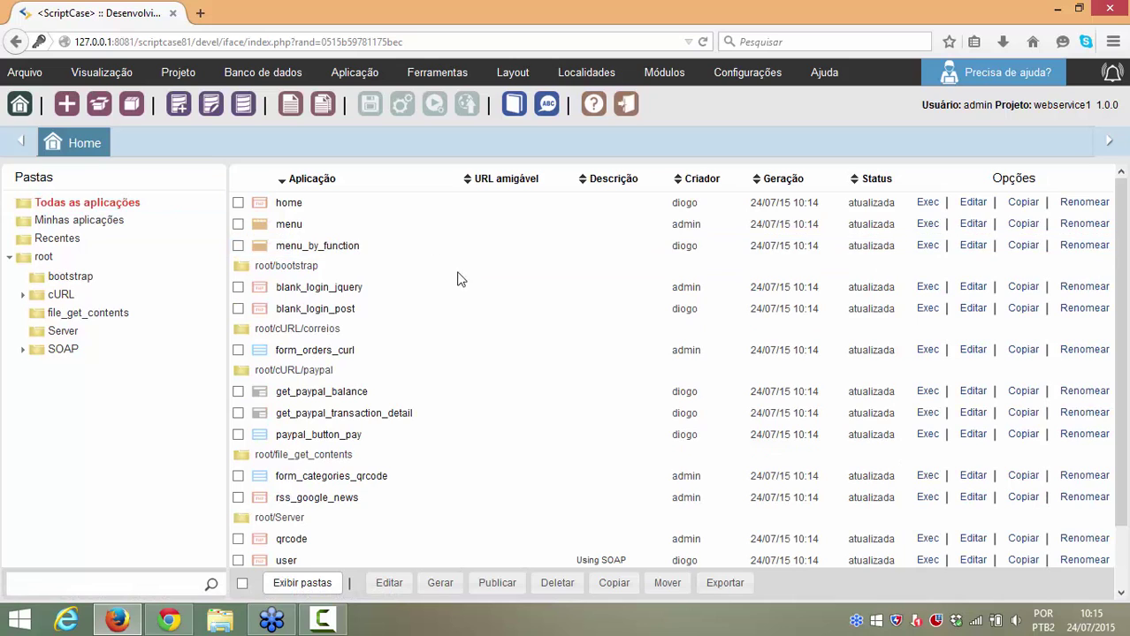
{"action": "left_click", "coordinate": [924, 225]}
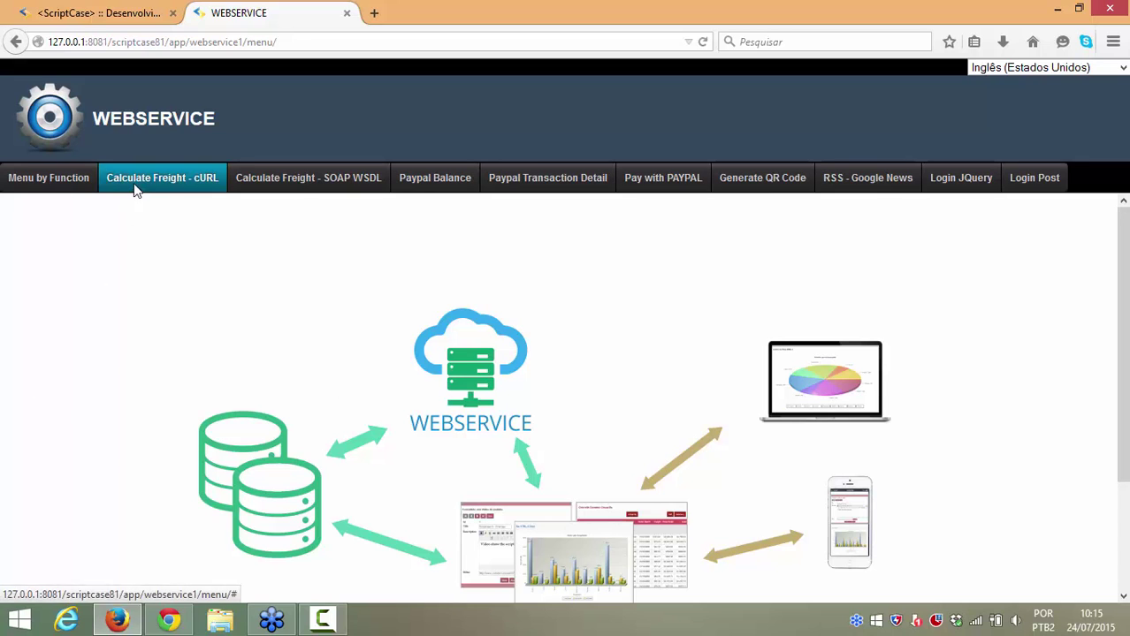
Step: Switch the menu language to Português (Brasil) and bring up Menu por Funções with its cURL and file_get_contents groups
{"action": "left_click", "coordinate": [1038, 69]}
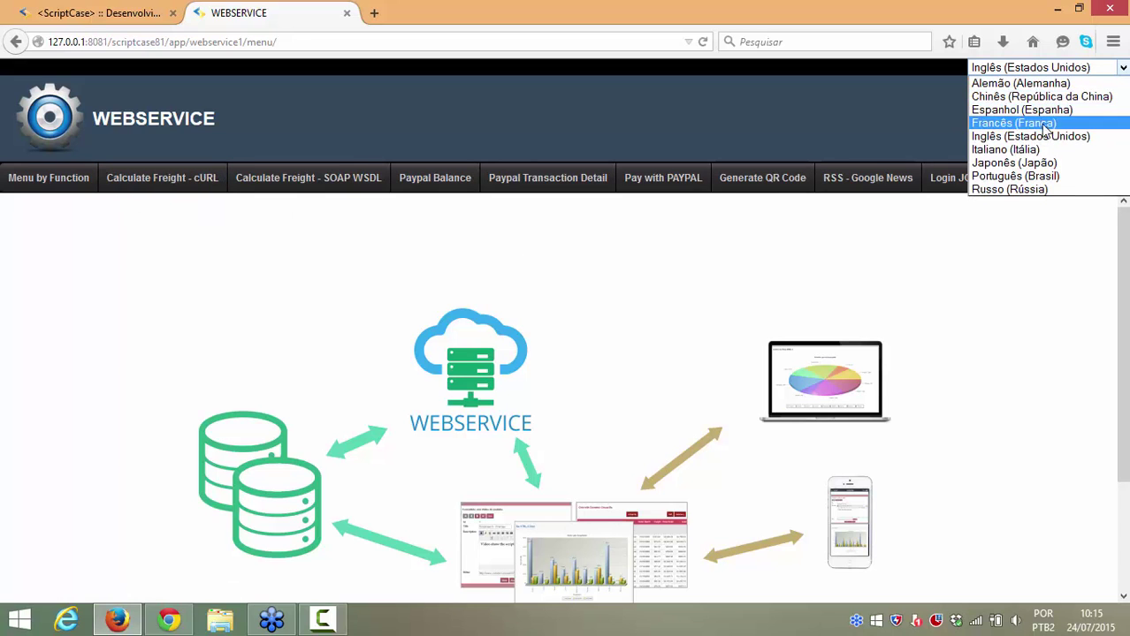
{"action": "left_click", "coordinate": [1041, 177]}
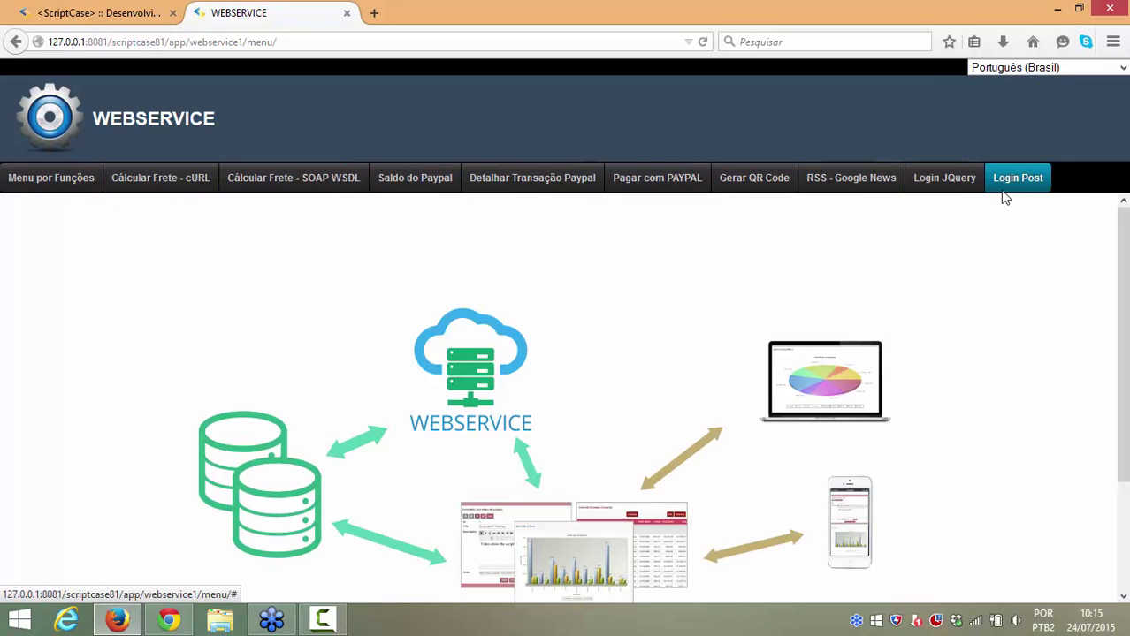
{"action": "left_click", "coordinate": [51, 178]}
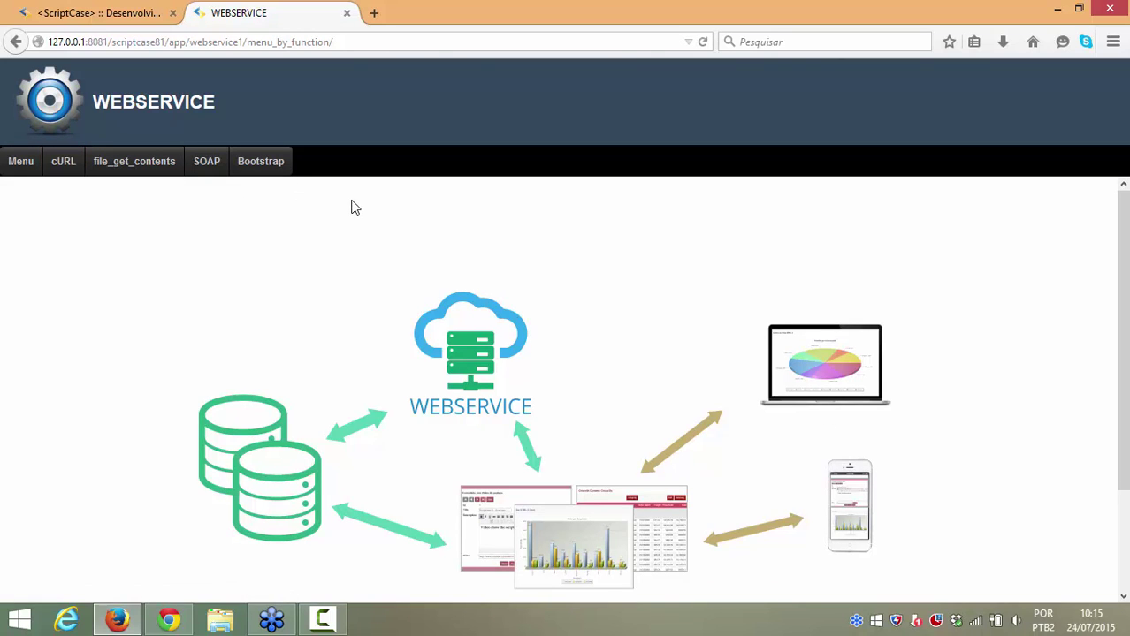
{"action": "mouse_move", "coordinate": [61, 168]}
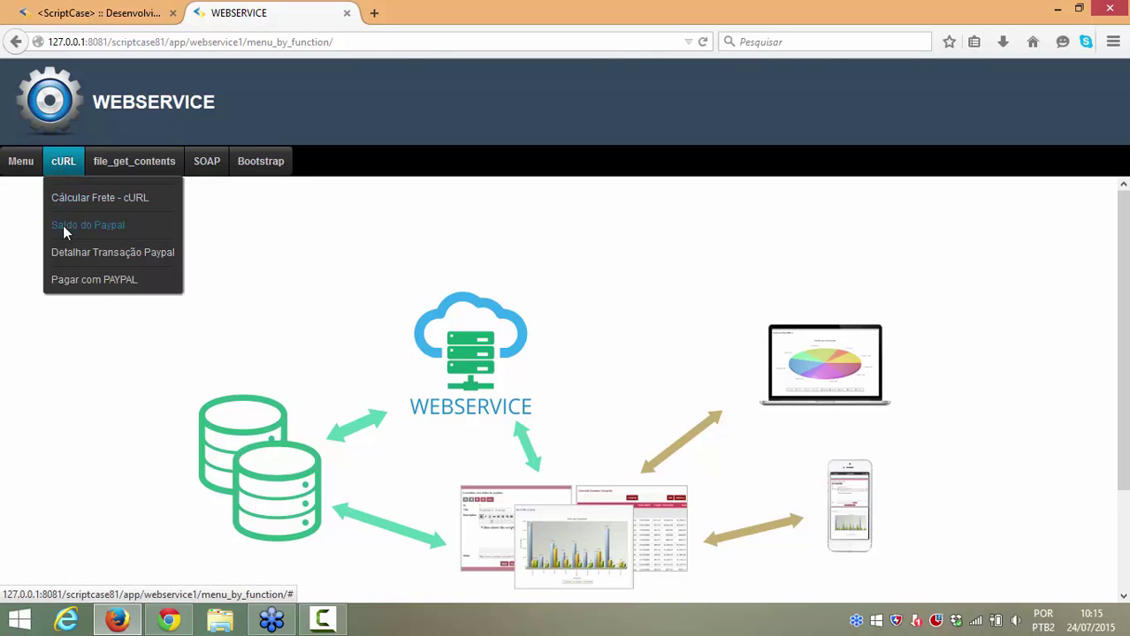
{"action": "mouse_move", "coordinate": [148, 166]}
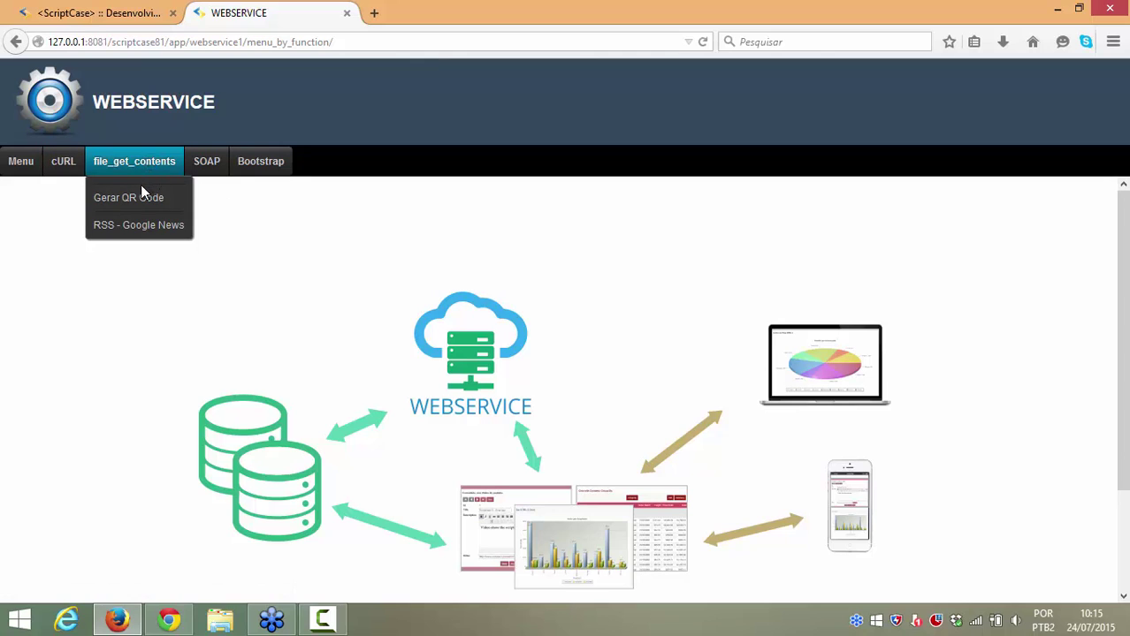